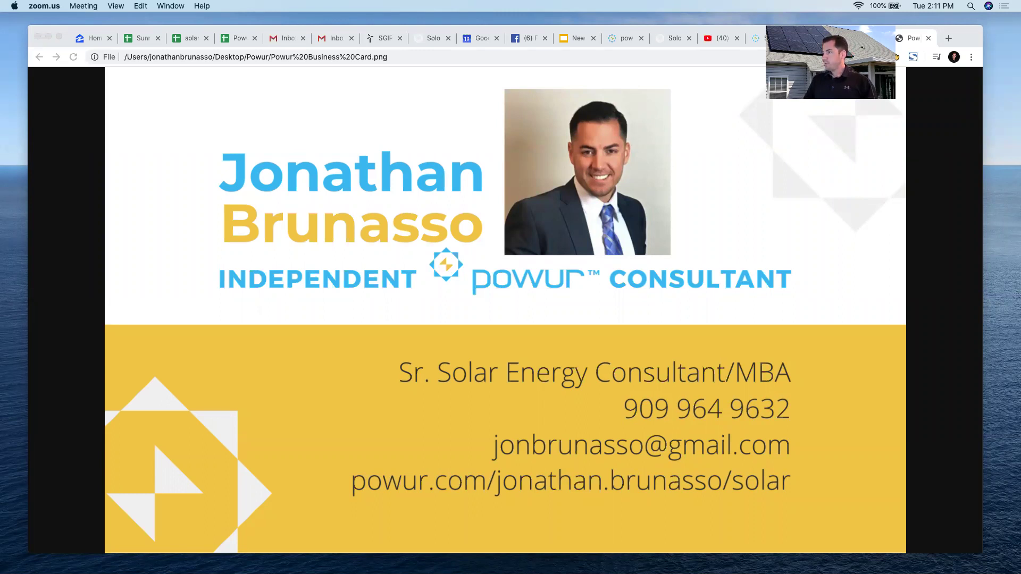
Switch to the Powur Support Suite tab and select its web address.
{"action": "left_click", "coordinate": [757, 37]}
{"action": "left_click_drag", "start_coordinate": [436, 30], "coordinate": [463, 97]}
{"action": "left_click", "coordinate": [363, 123]}
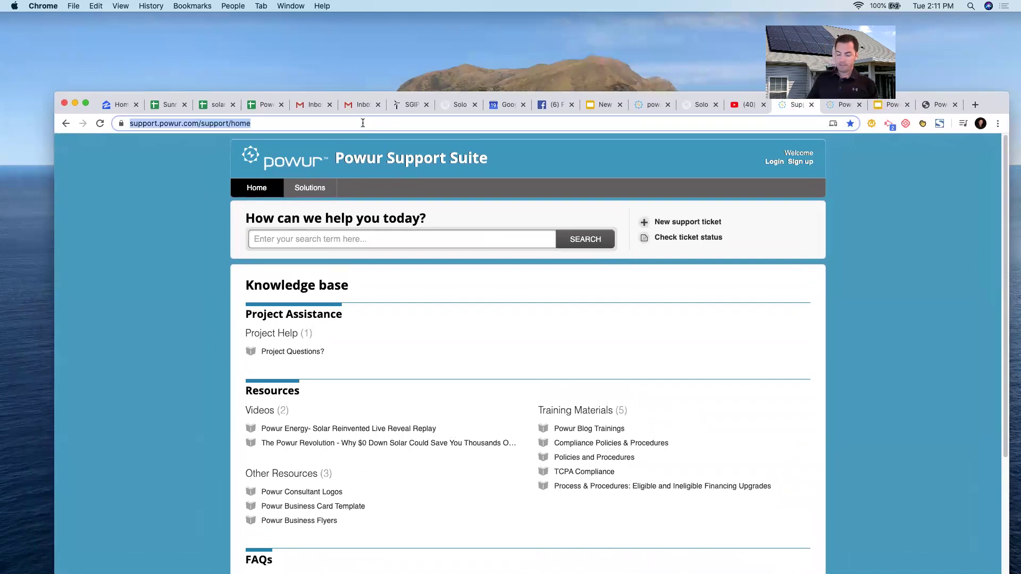
Go to support.powur.com and open the Powur Business Card Template in Google Slides.
{"action": "type", "text": "support"}
{"action": "key", "text": "BackSpace"}
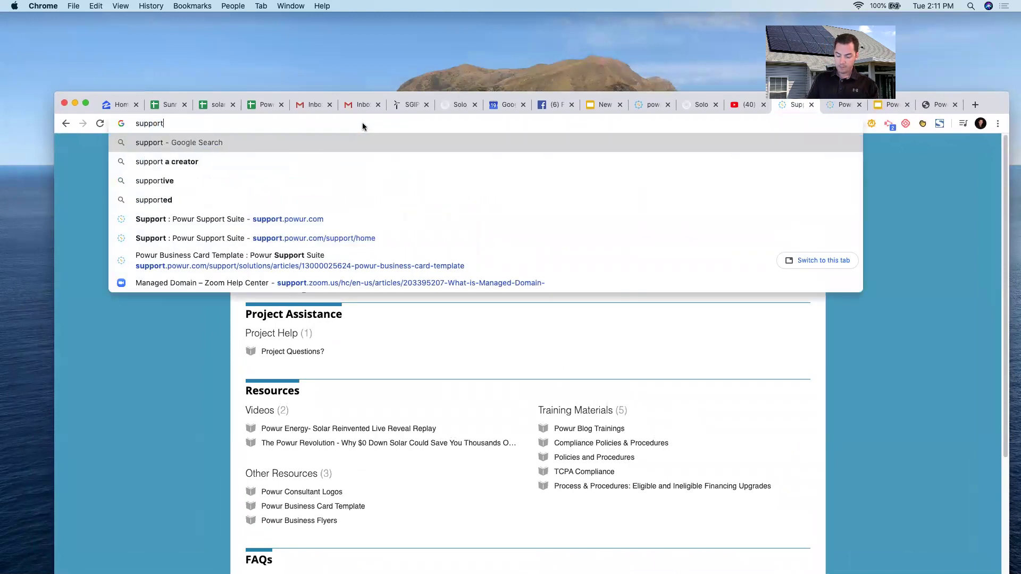
{"action": "type", "text": ".powur.c"}
{"action": "key", "text": "Return"}
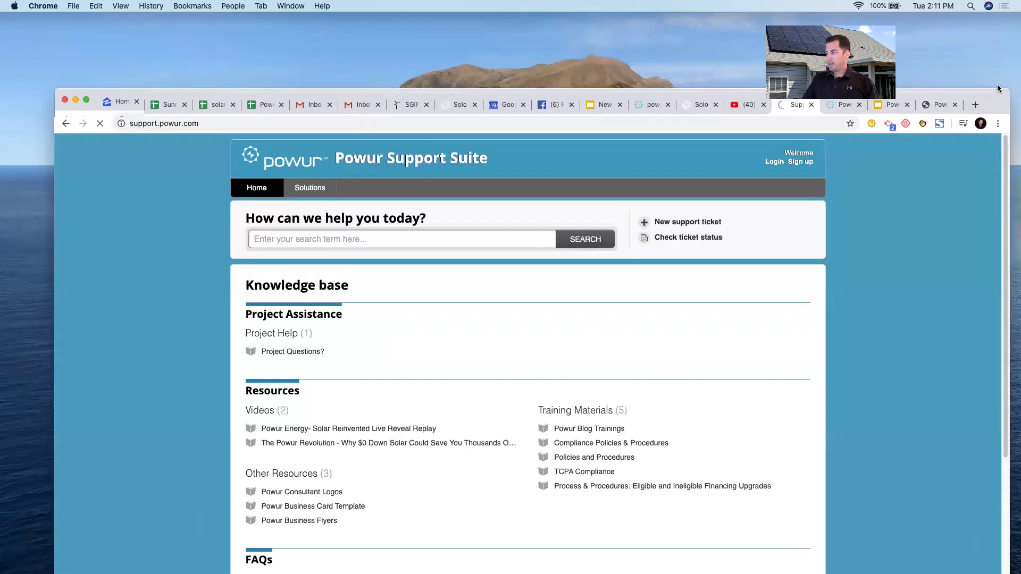
{"action": "left_click_drag", "start_coordinate": [995, 105], "coordinate": [998, 75]}
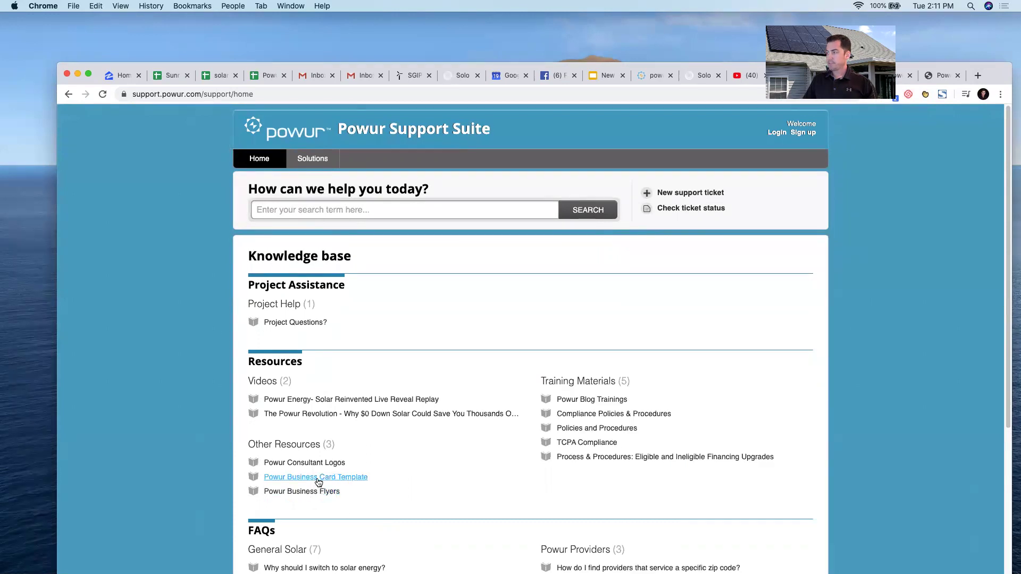
{"action": "left_click", "coordinate": [322, 478]}
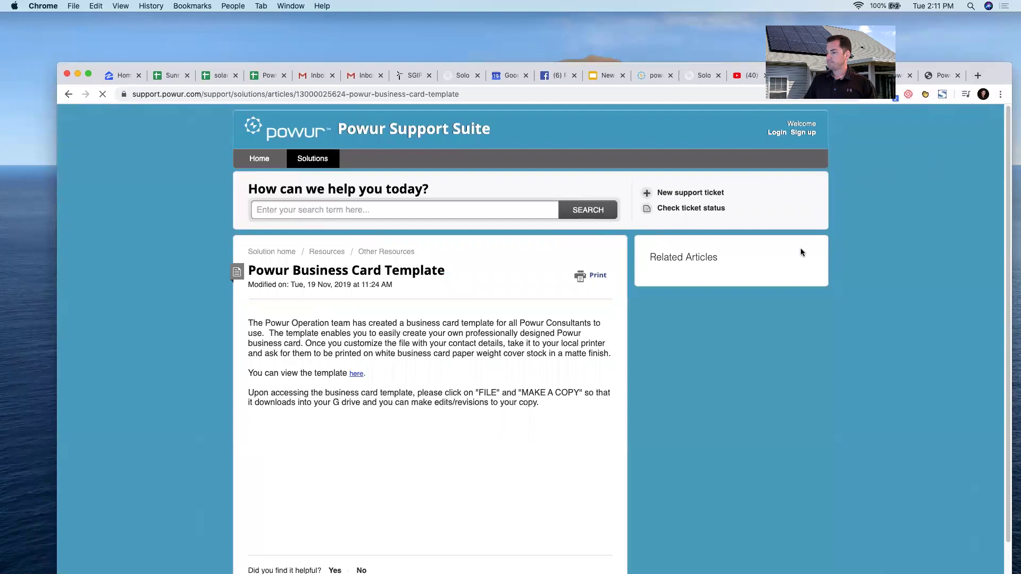
{"action": "left_click", "coordinate": [356, 374]}
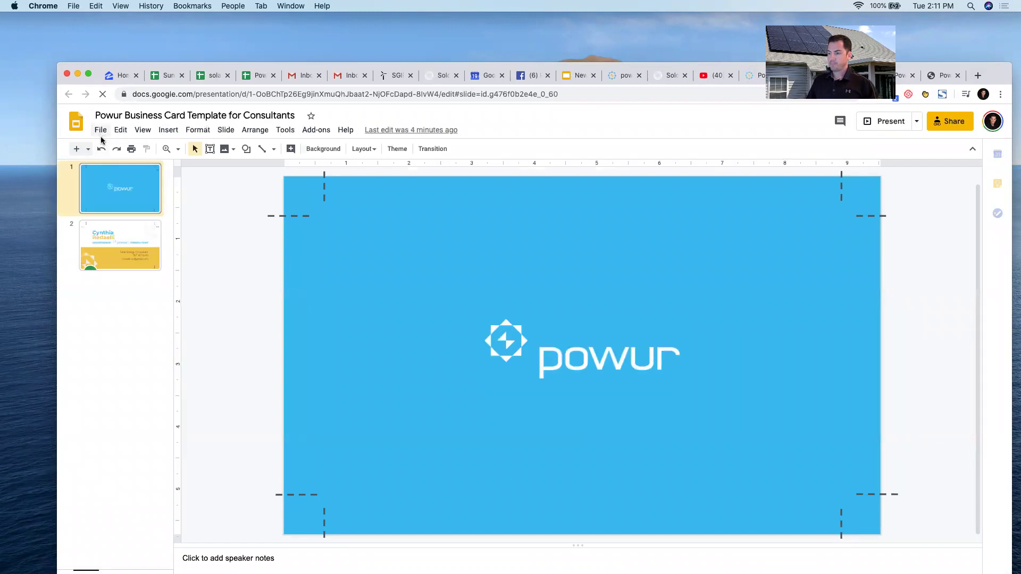
Make a copy of the entire template presentation named 'JB Card' and view its card slide.
{"action": "left_click", "coordinate": [121, 241]}
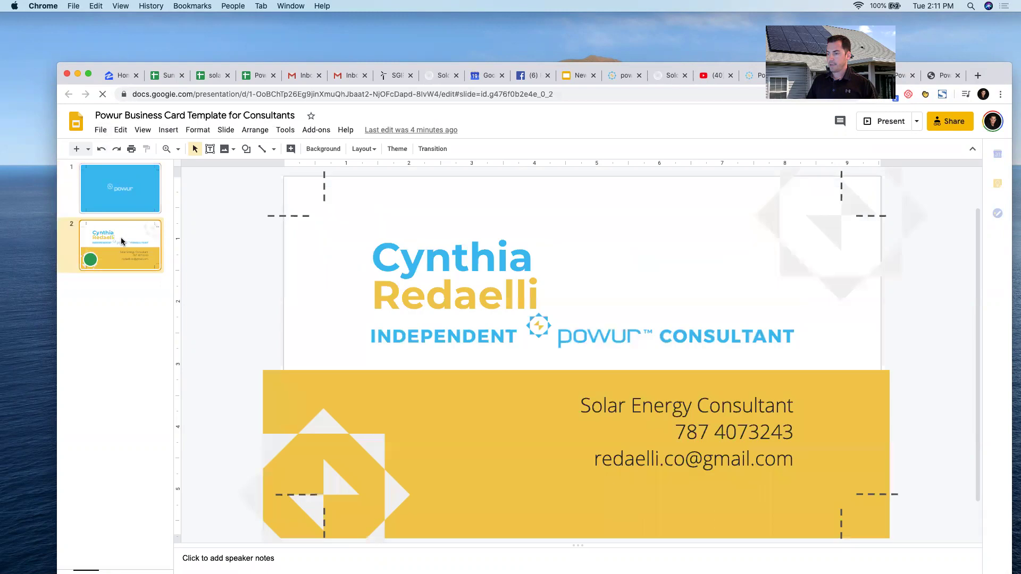
{"action": "left_click", "coordinate": [101, 131]}
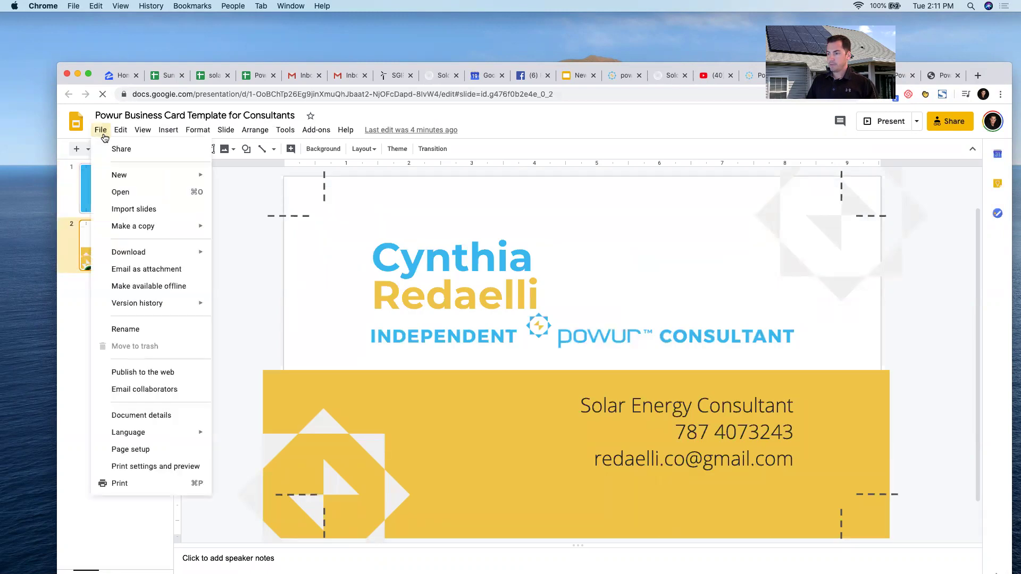
{"action": "mouse_move", "coordinate": [151, 232]}
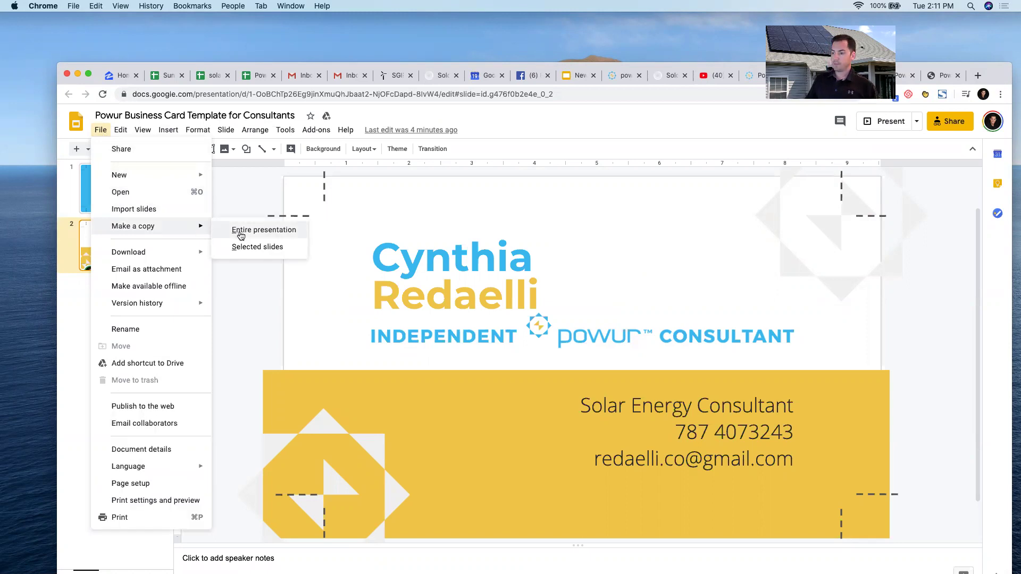
{"action": "left_click", "coordinate": [241, 236]}
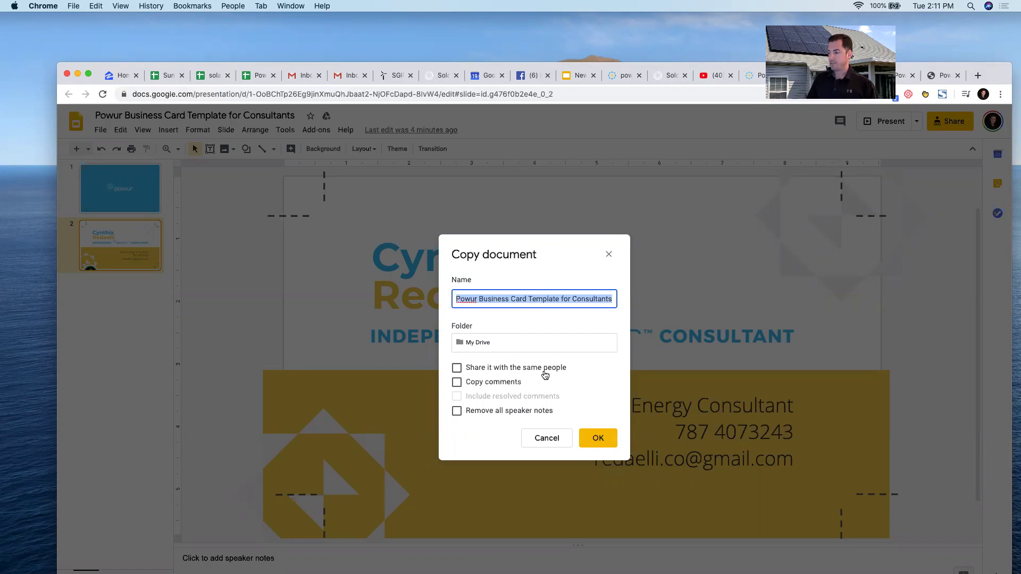
{"action": "type", "text": "JB"}
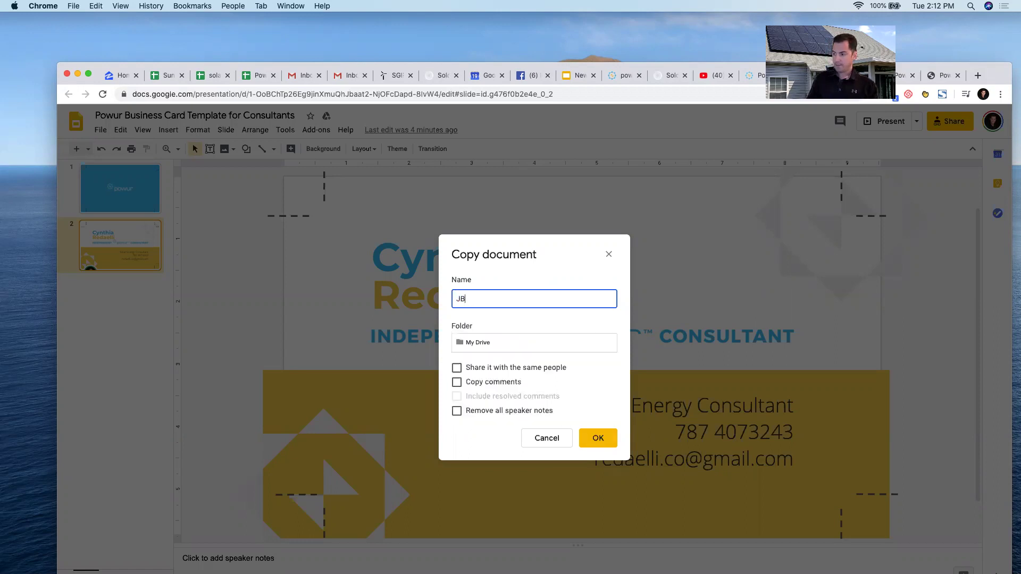
{"action": "key", "text": "BackSpace"}
{"action": "key", "text": "BackSpace"}
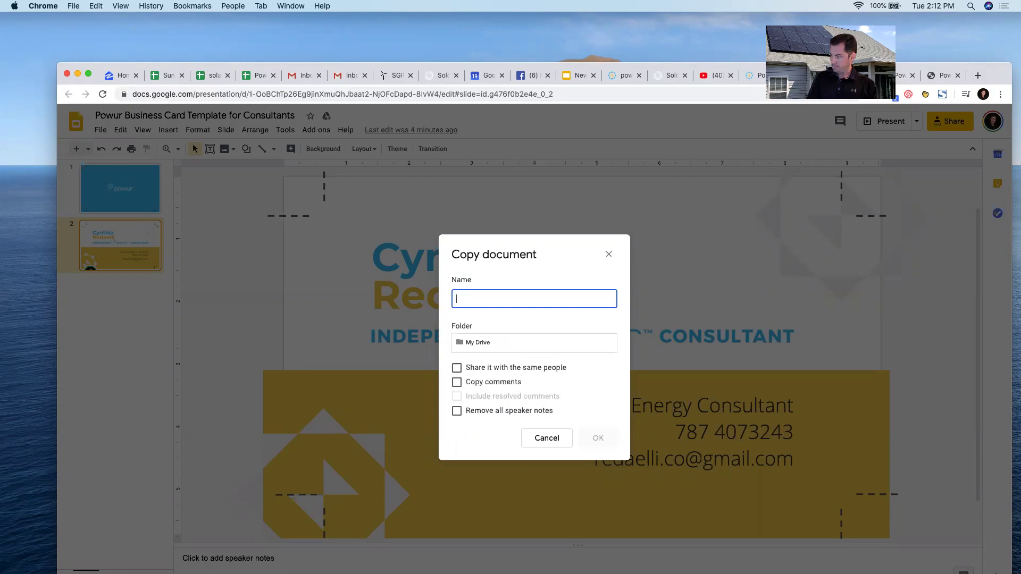
{"action": "type", "text": "JB "}
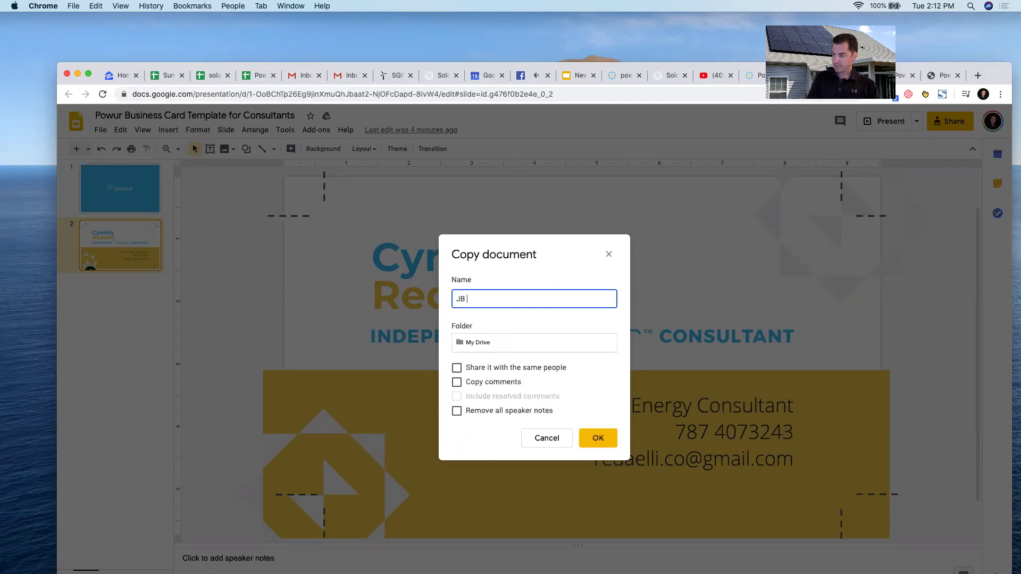
{"action": "type", "text": "Card"}
{"action": "left_click", "coordinate": [598, 437]}
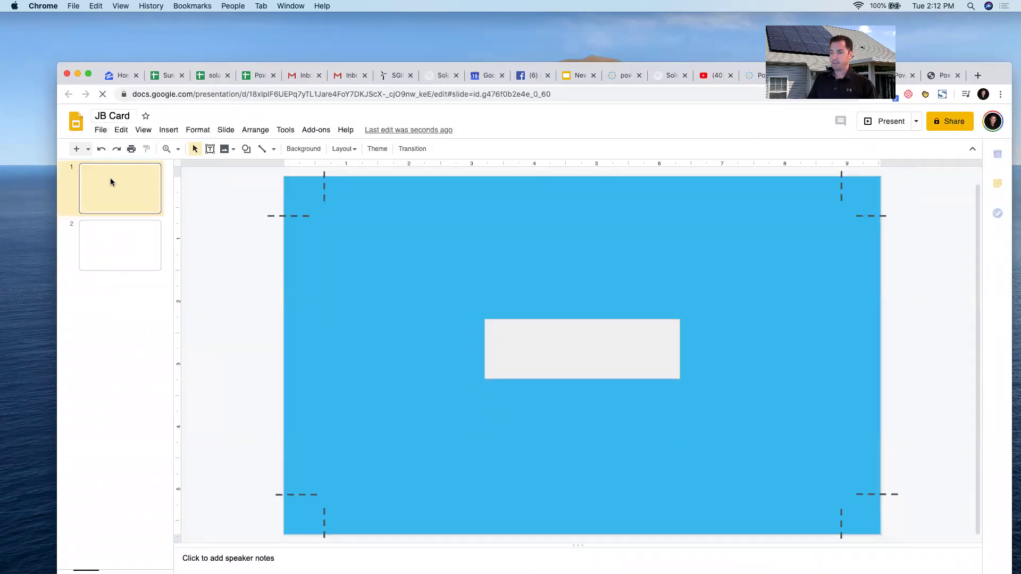
{"action": "left_click", "coordinate": [123, 251]}
Replace the sample first name and surname with the consultant's own name.
{"action": "left_click", "coordinate": [517, 258]}
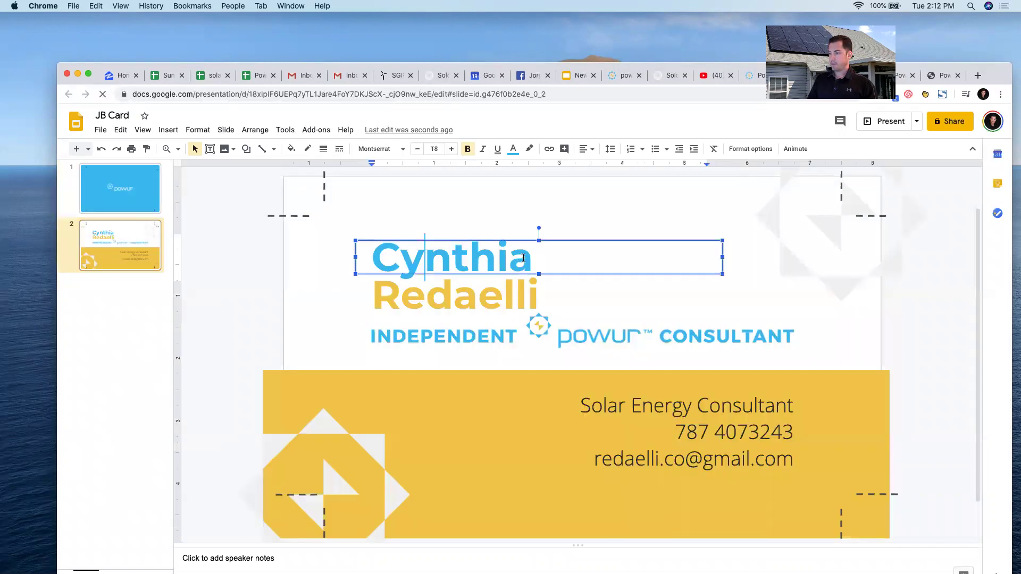
{"action": "left_click_drag", "start_coordinate": [530, 258], "coordinate": [372, 251]}
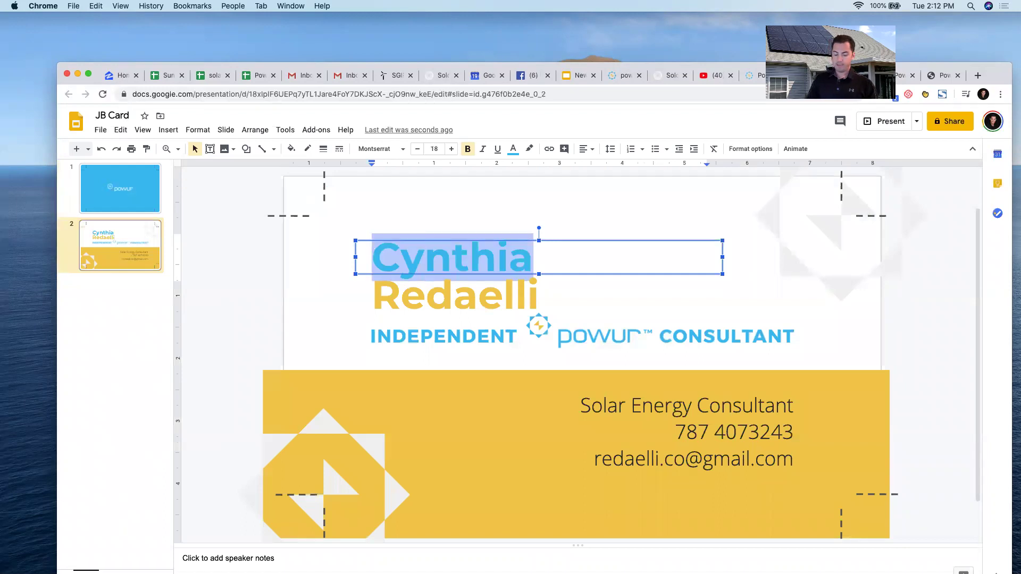
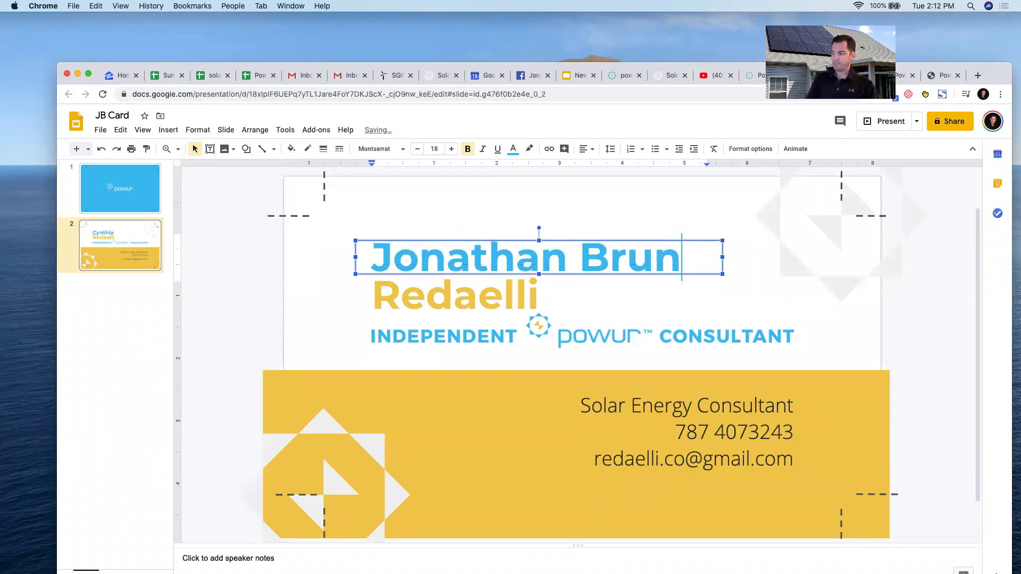
{"action": "left_click", "coordinate": [551, 289]}
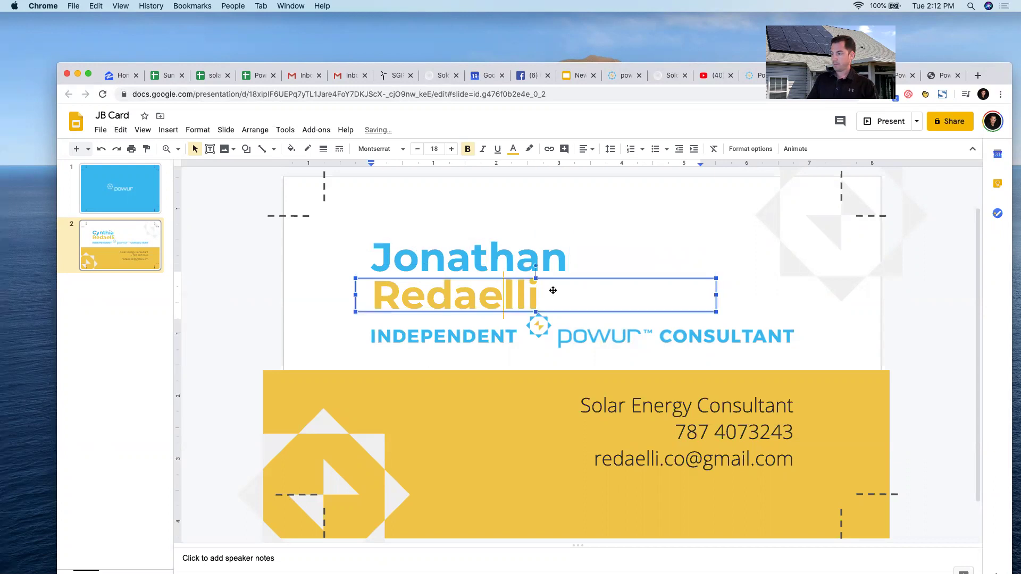
{"action": "left_click_drag", "start_coordinate": [539, 295], "coordinate": [377, 294]}
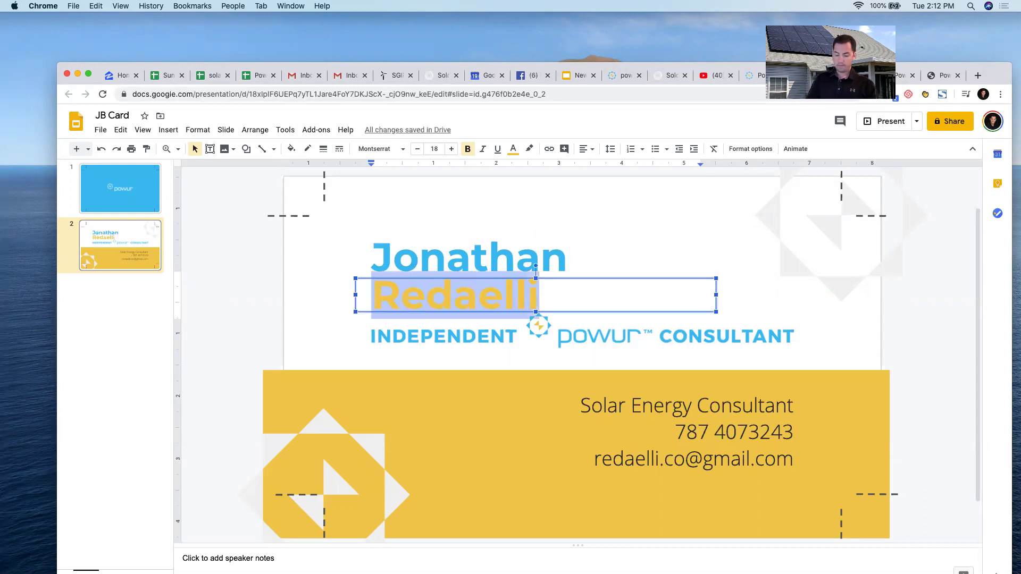
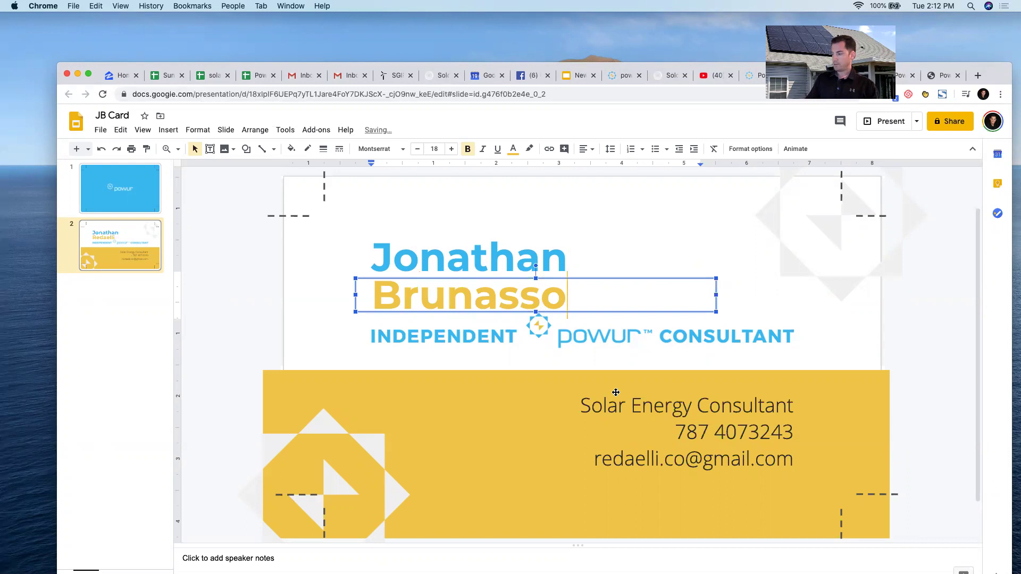
Append '/Mentor/MBA' to the job title and widen its box to fit one line.
{"action": "left_click", "coordinate": [685, 401]}
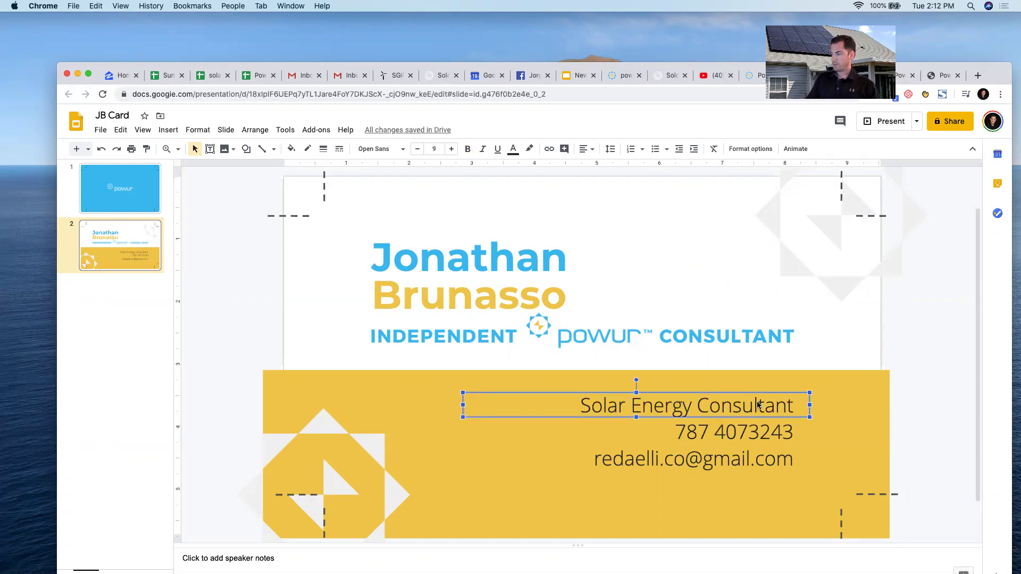
{"action": "left_click", "coordinate": [793, 402]}
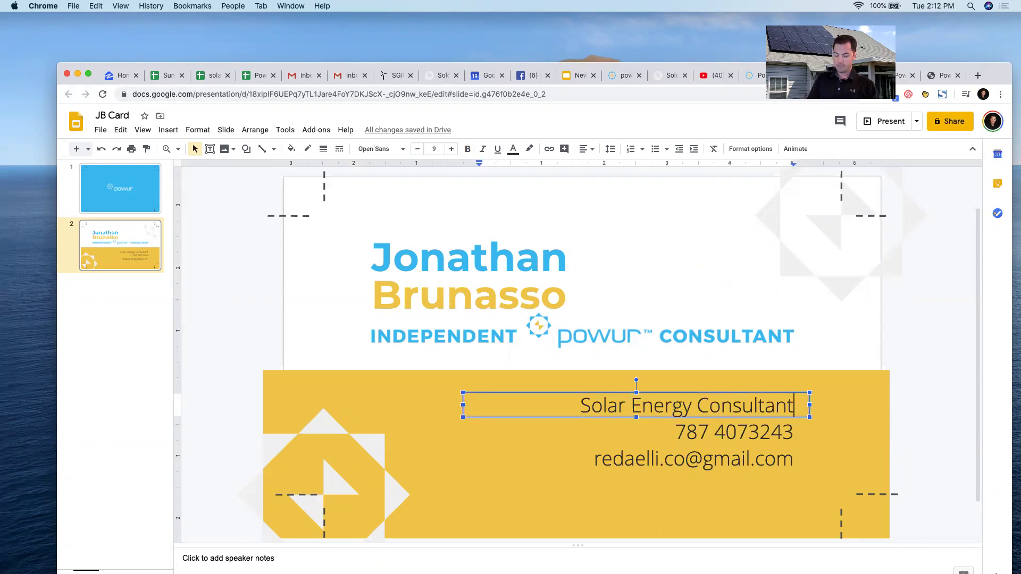
{"action": "type", "text": "/Mentor/MBA"}
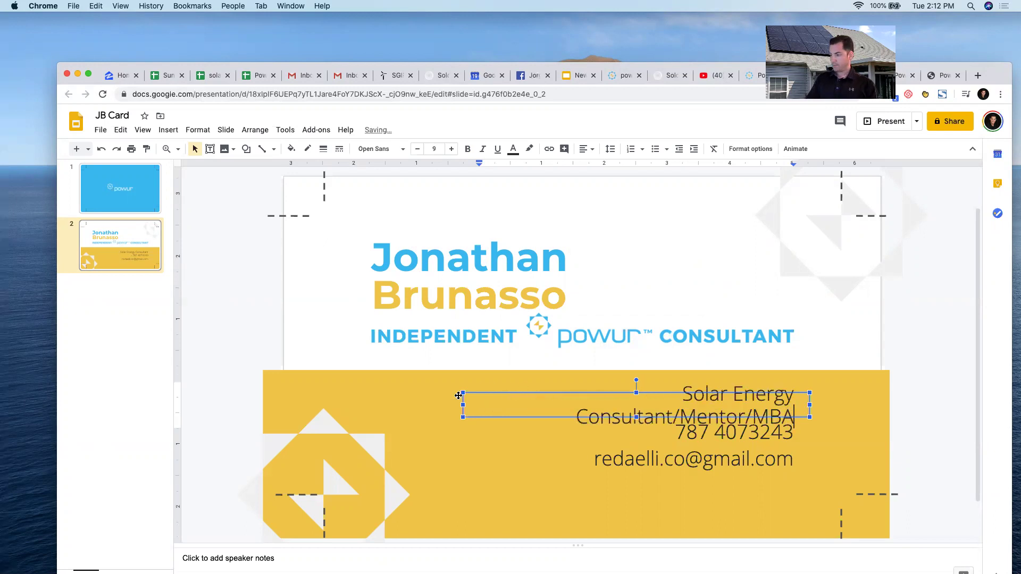
{"action": "key", "text": "Escape"}
{"action": "left_click_drag", "start_coordinate": [419, 404], "coordinate": [395, 405]}
Replace the sample phone number with the consultant's phone number.
{"action": "left_click", "coordinate": [719, 430]}
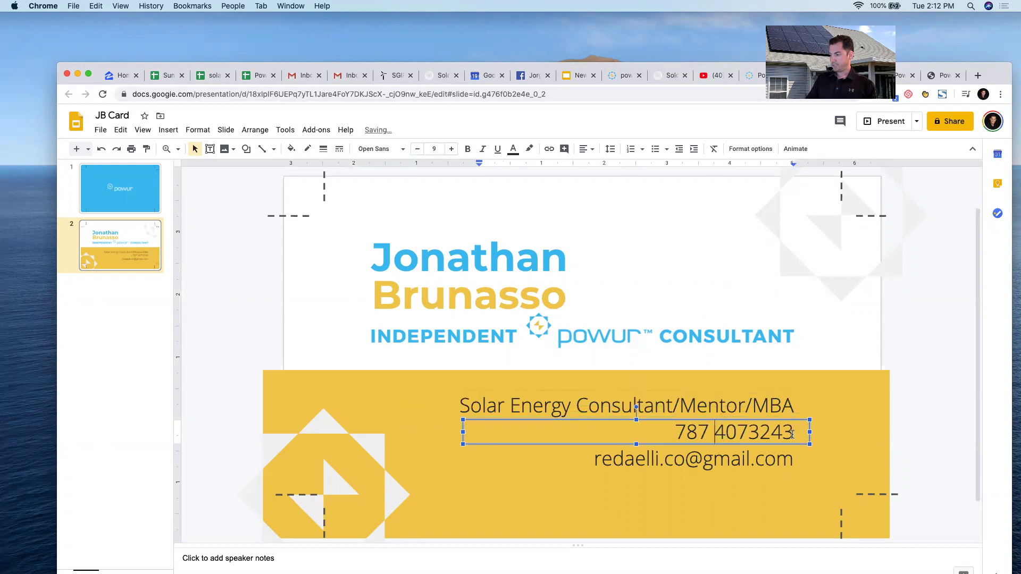
{"action": "left_click_drag", "start_coordinate": [794, 432], "coordinate": [676, 428]}
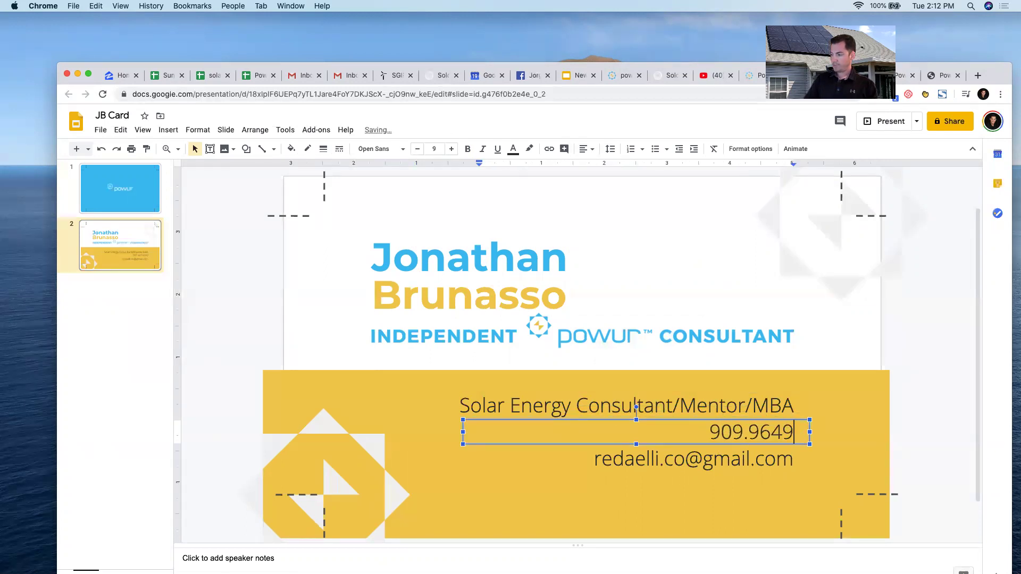
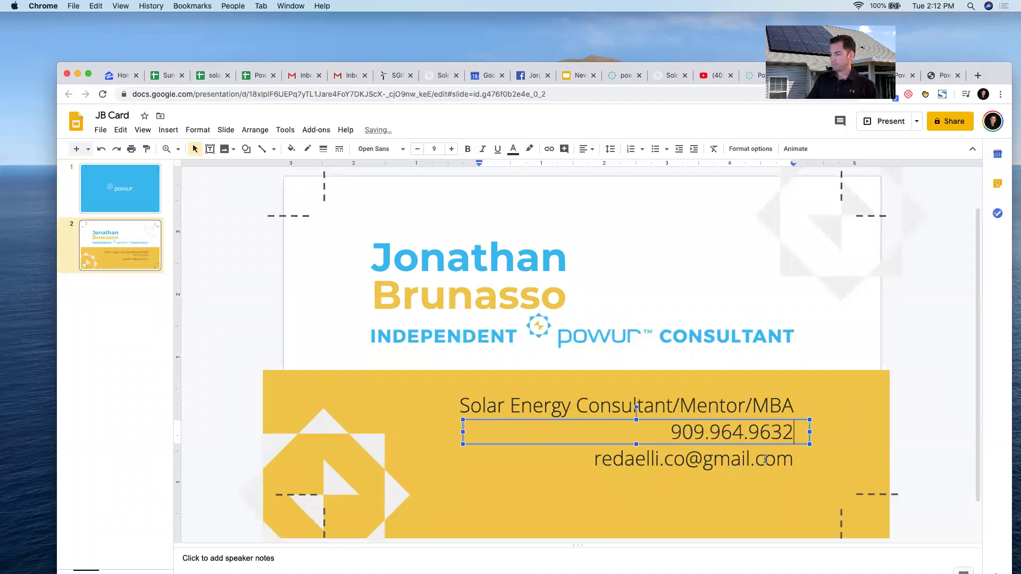
Replace the sample e-mail with the consultant's e-mail address and make its box taller.
{"action": "left_click", "coordinate": [764, 458]}
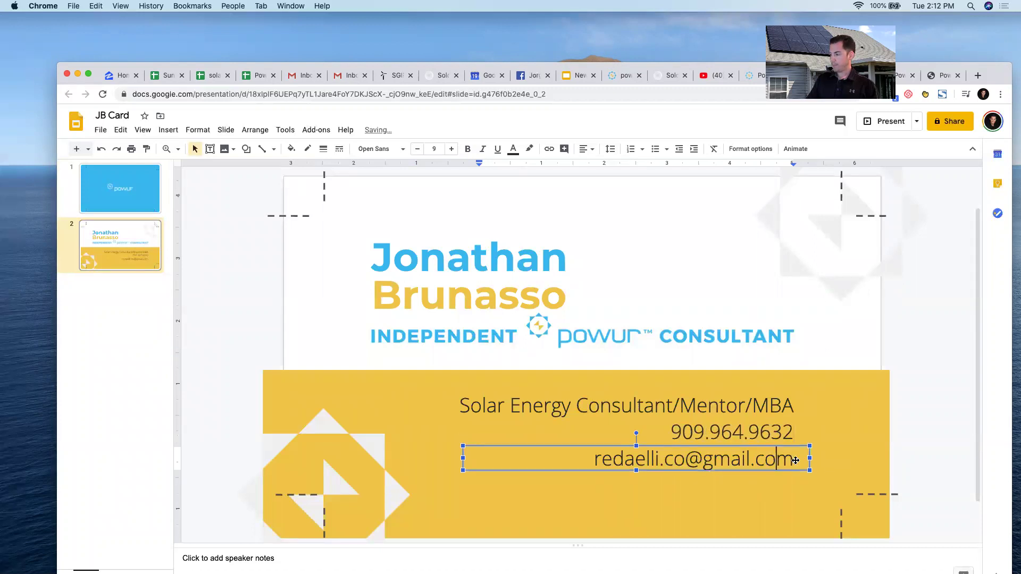
{"action": "left_click", "coordinate": [783, 459]}
{"action": "triple_click", "coordinate": [778, 459]}
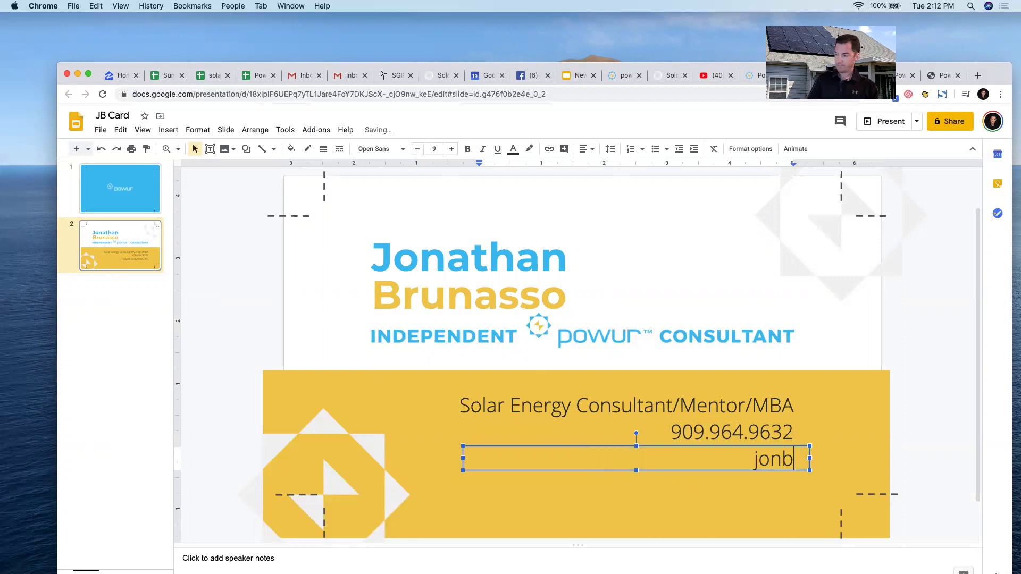
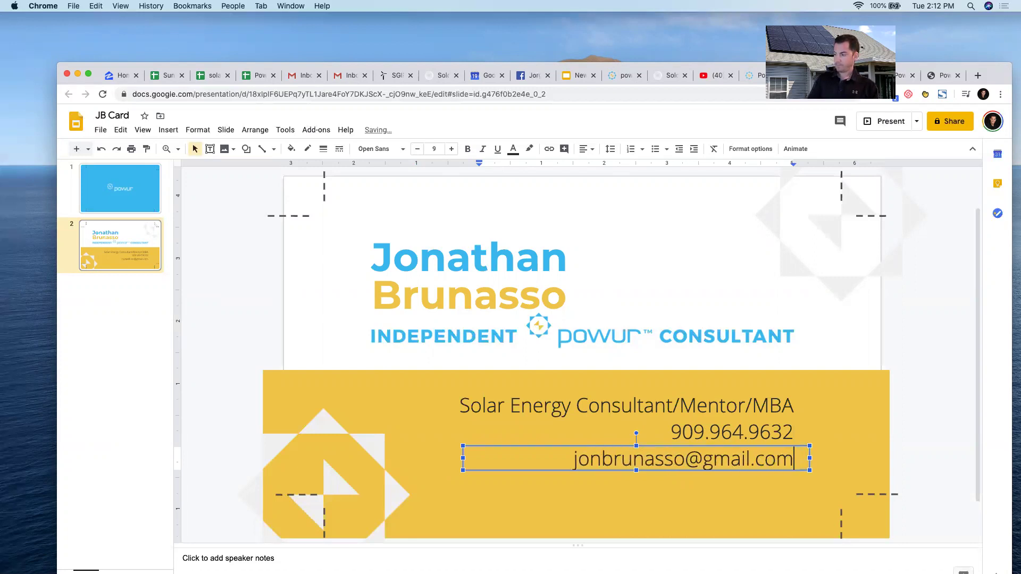
{"action": "left_click_drag", "start_coordinate": [636, 472], "coordinate": [636, 516]}
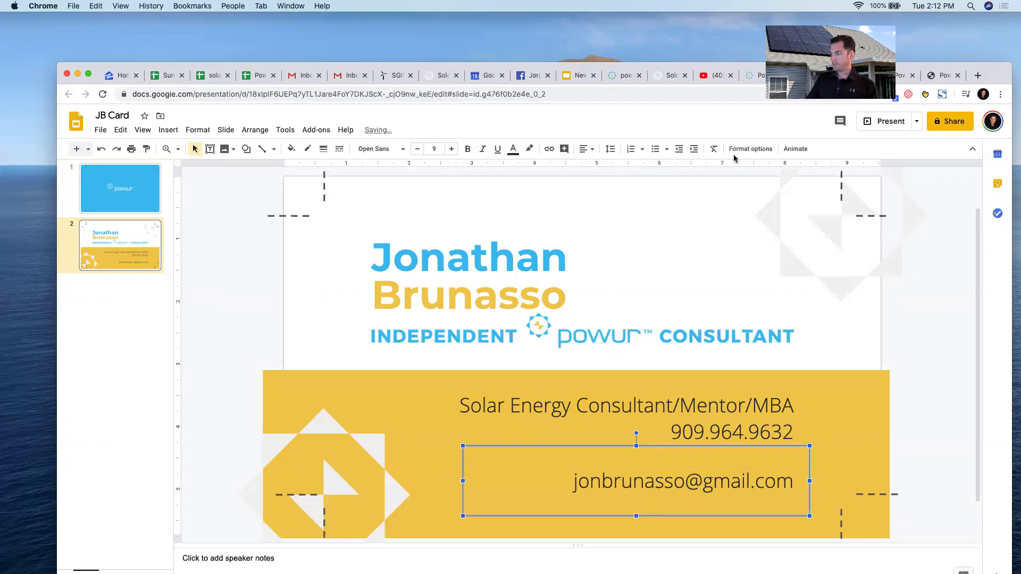
{"action": "left_click", "coordinate": [753, 77]}
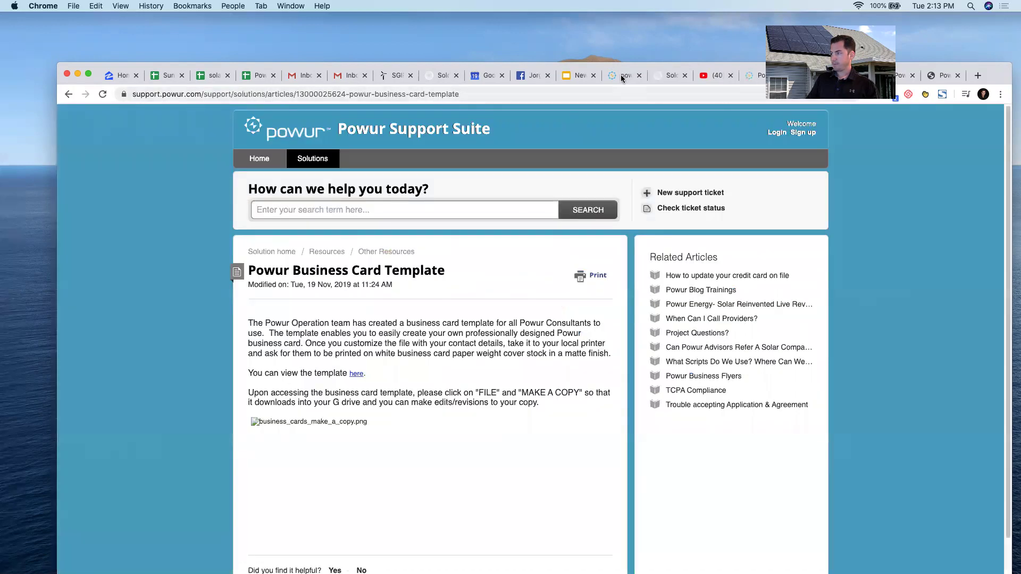
Copy the SOLAR referral link from Powur's Online Marketing page.
{"action": "left_click", "coordinate": [622, 76]}
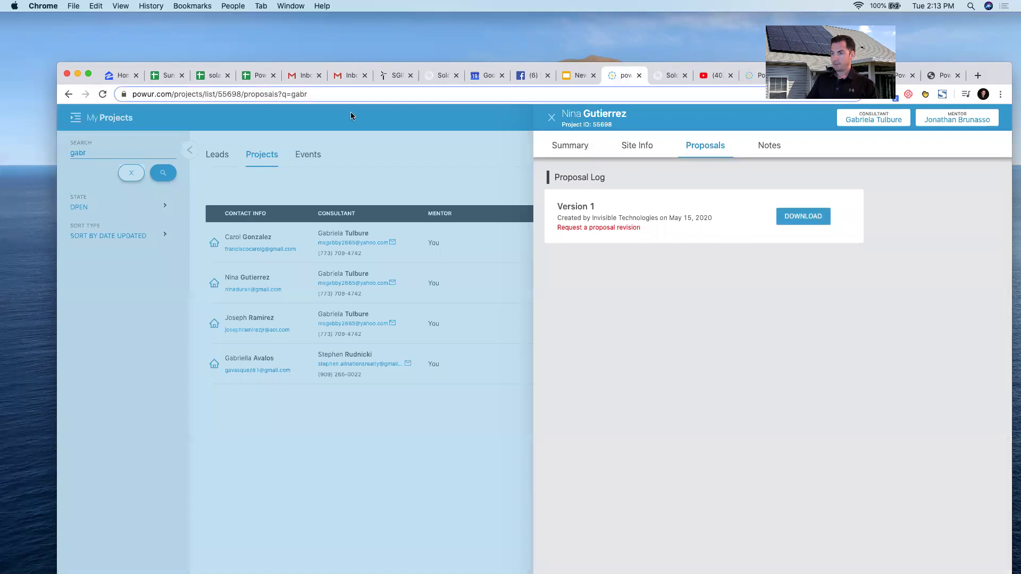
{"action": "left_click", "coordinate": [288, 125]}
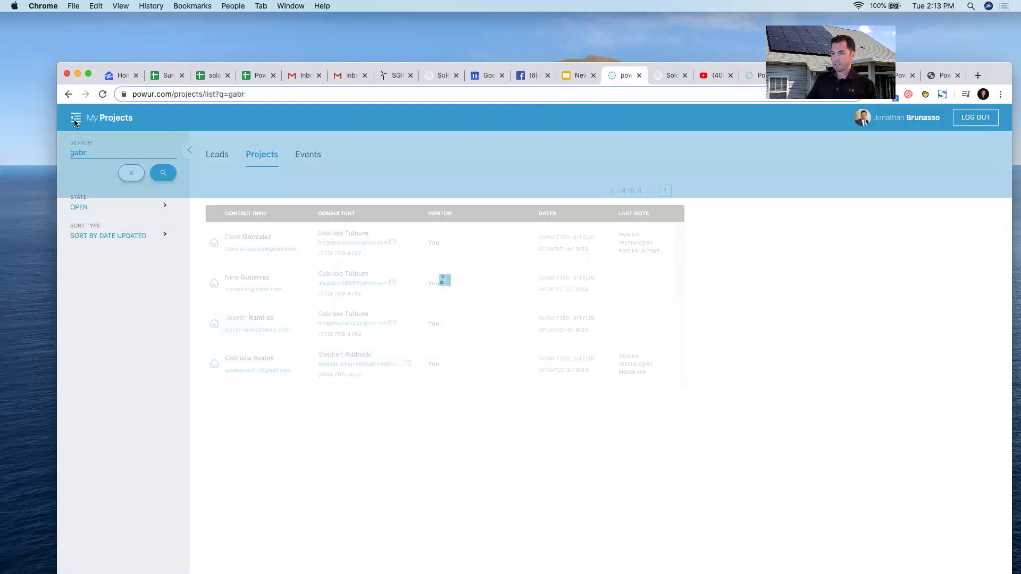
{"action": "left_click", "coordinate": [75, 117]}
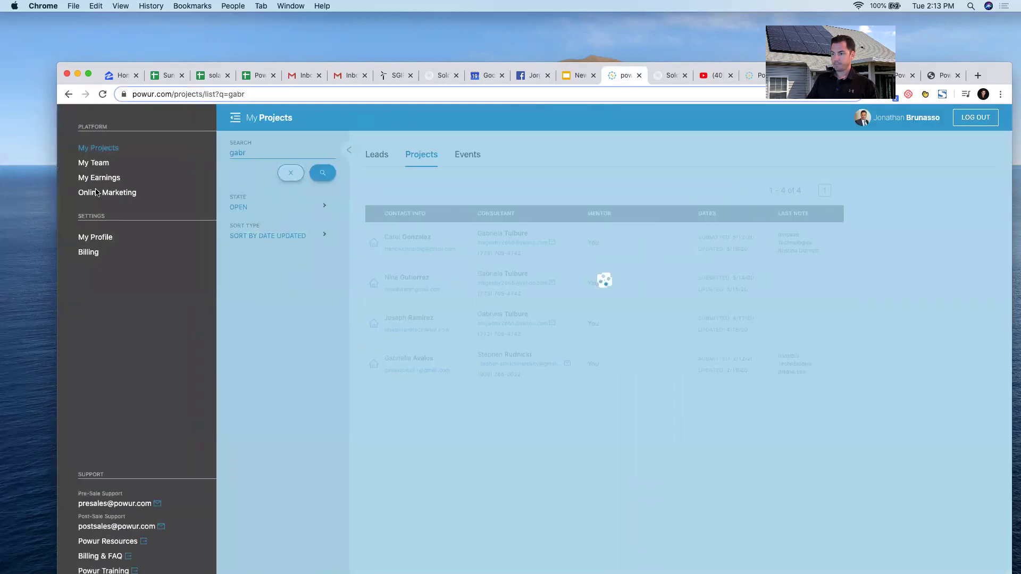
{"action": "left_click", "coordinate": [96, 192]}
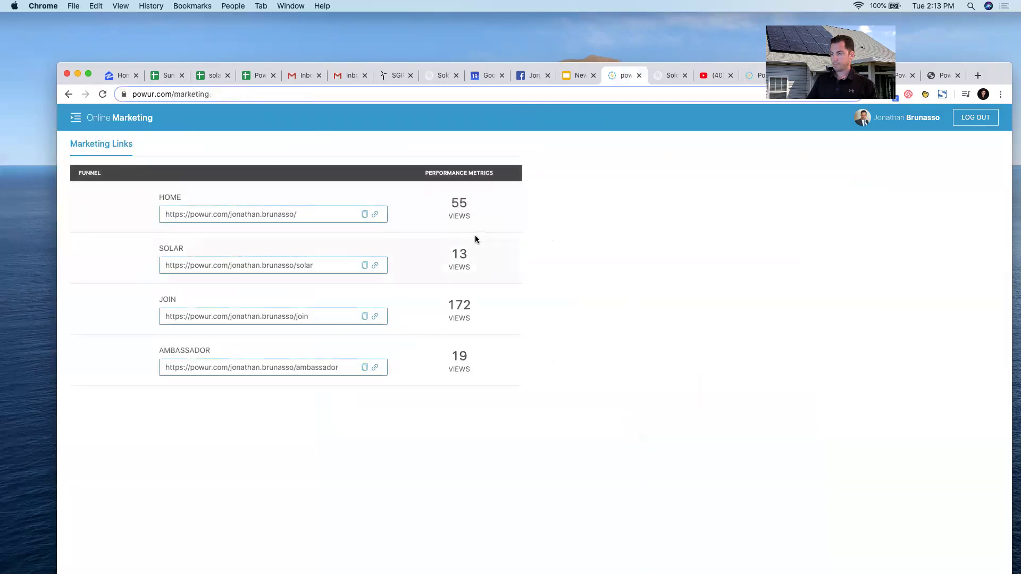
{"action": "left_click_drag", "start_coordinate": [221, 264], "coordinate": [165, 266]}
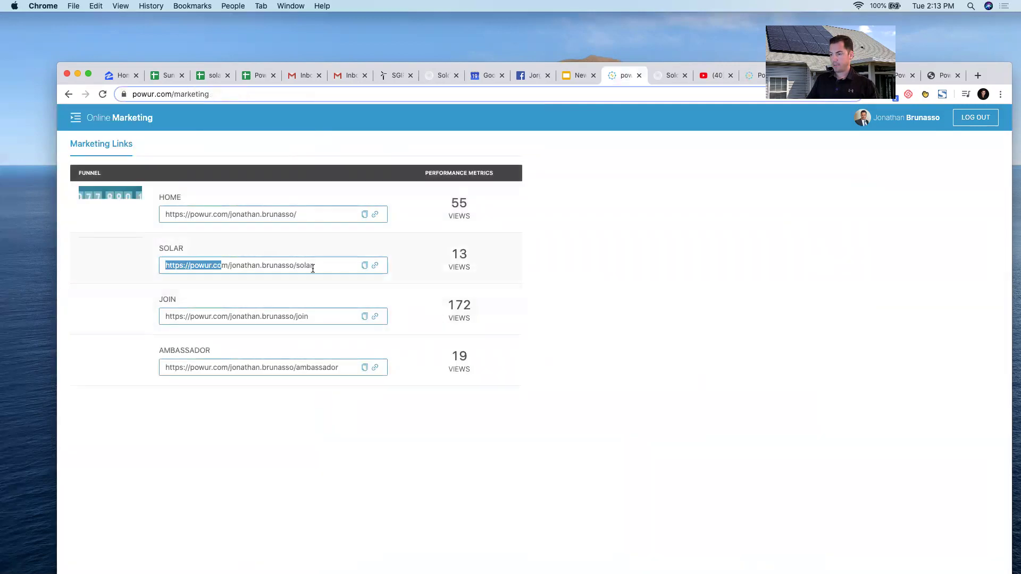
{"action": "left_click_drag", "start_coordinate": [312, 266], "coordinate": [139, 267]}
{"action": "key", "text": "super+c"}
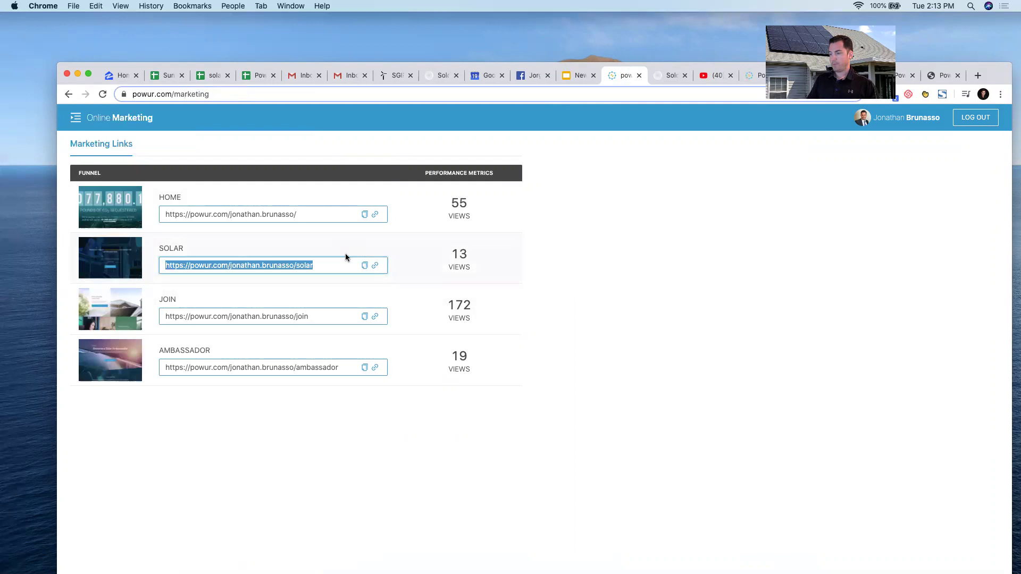
{"action": "left_click", "coordinate": [904, 75]}
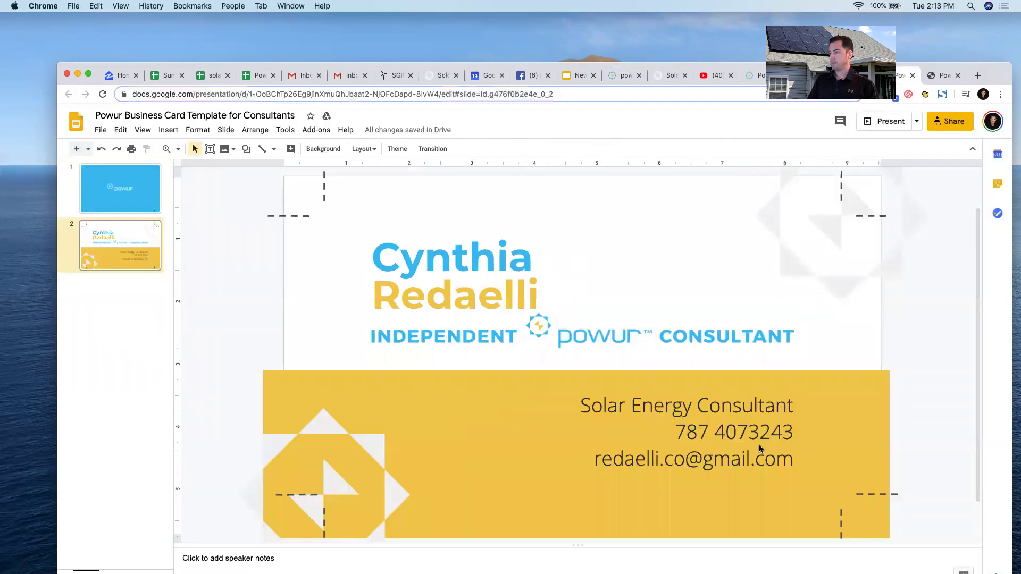
{"action": "left_click", "coordinate": [764, 465]}
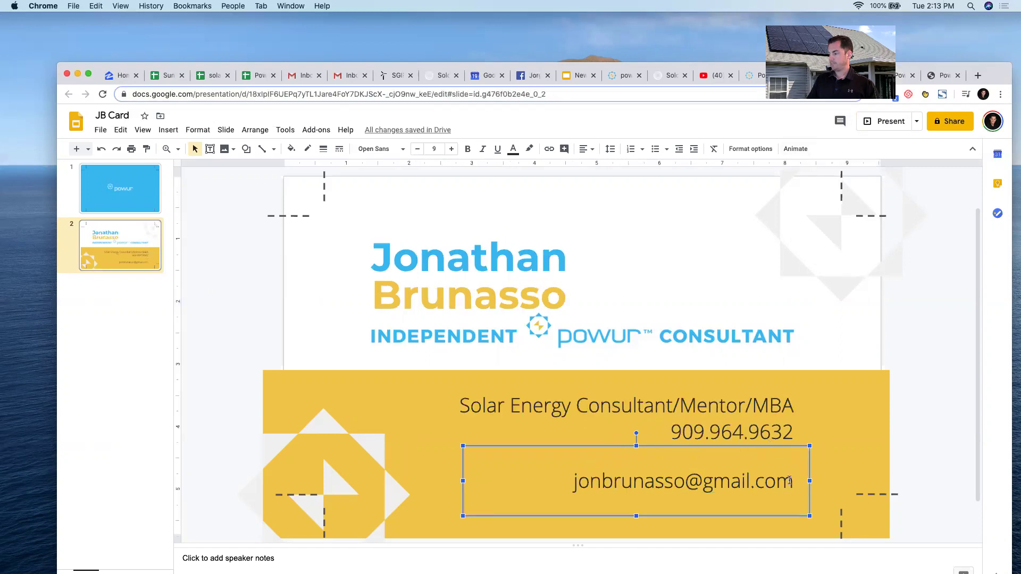
{"action": "left_click", "coordinate": [790, 480]}
{"action": "key", "text": "Return"}
{"action": "key", "text": "super+v"}
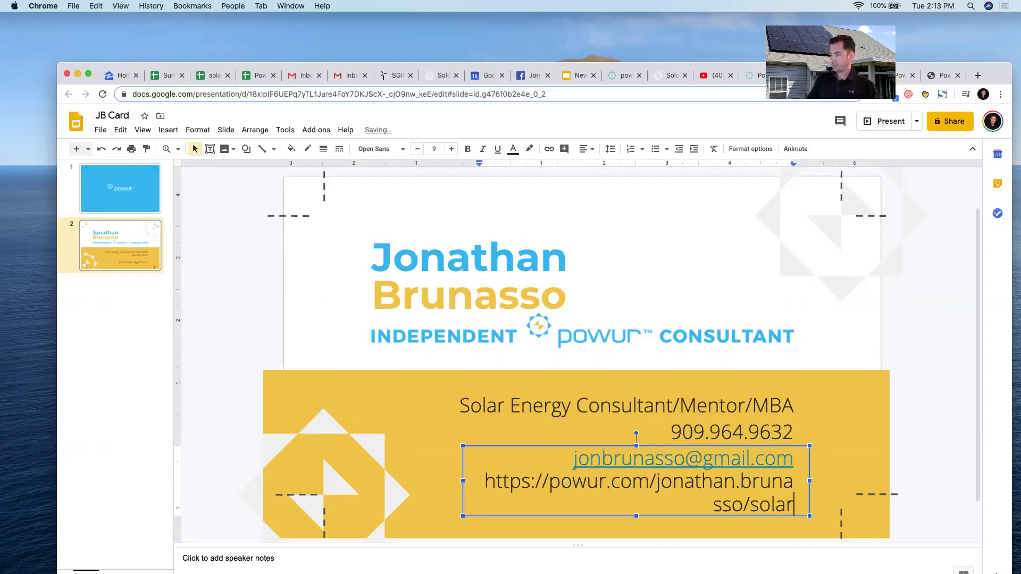
{"action": "left_click", "coordinate": [463, 482]}
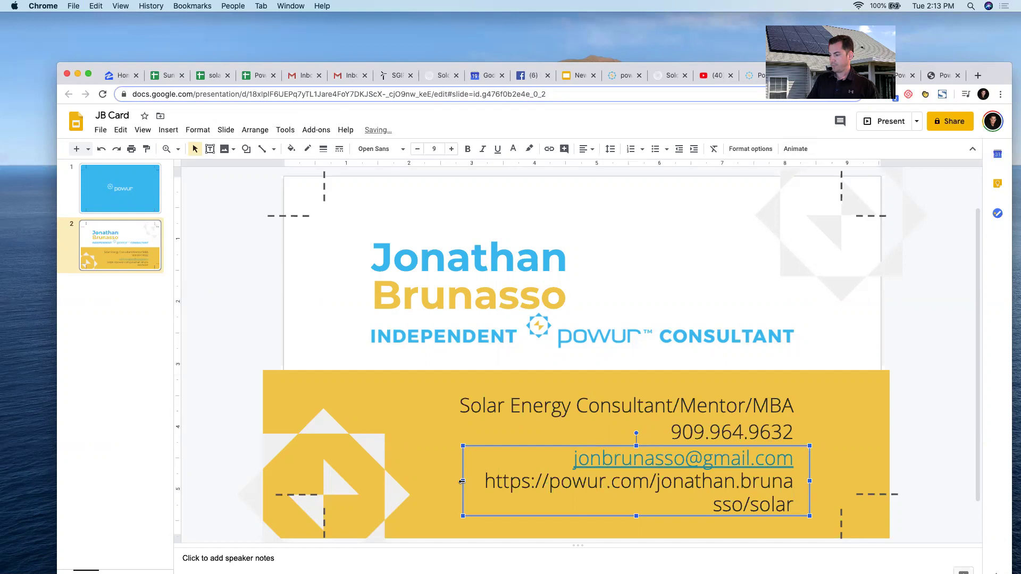
{"action": "left_click", "coordinate": [549, 486]}
{"action": "left_click_drag", "start_coordinate": [550, 486], "coordinate": [485, 482]}
{"action": "key", "text": "BackSpace"}
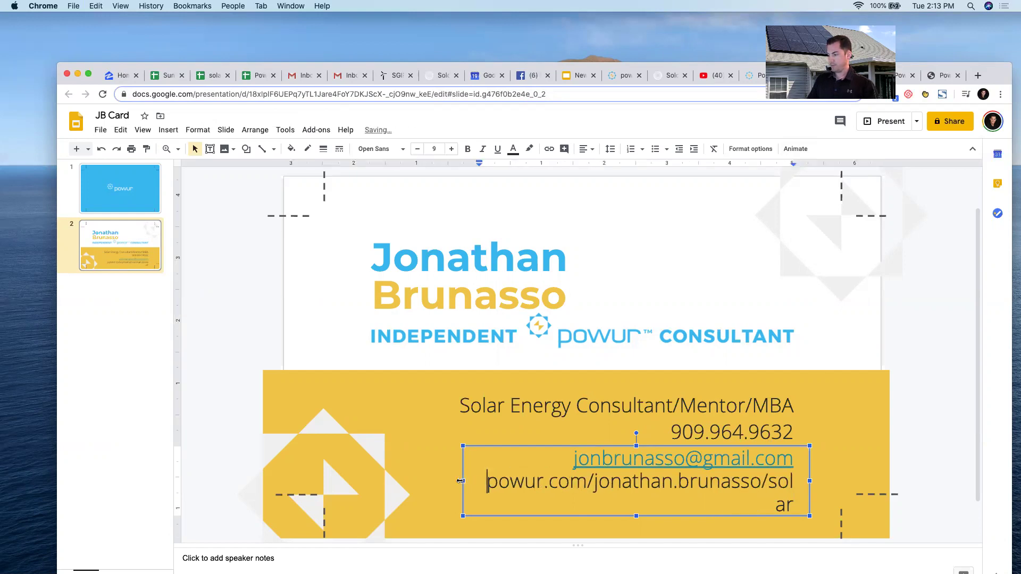
{"action": "left_click", "coordinate": [461, 481]}
{"action": "left_click_drag", "start_coordinate": [423, 480], "coordinate": [423, 479]}
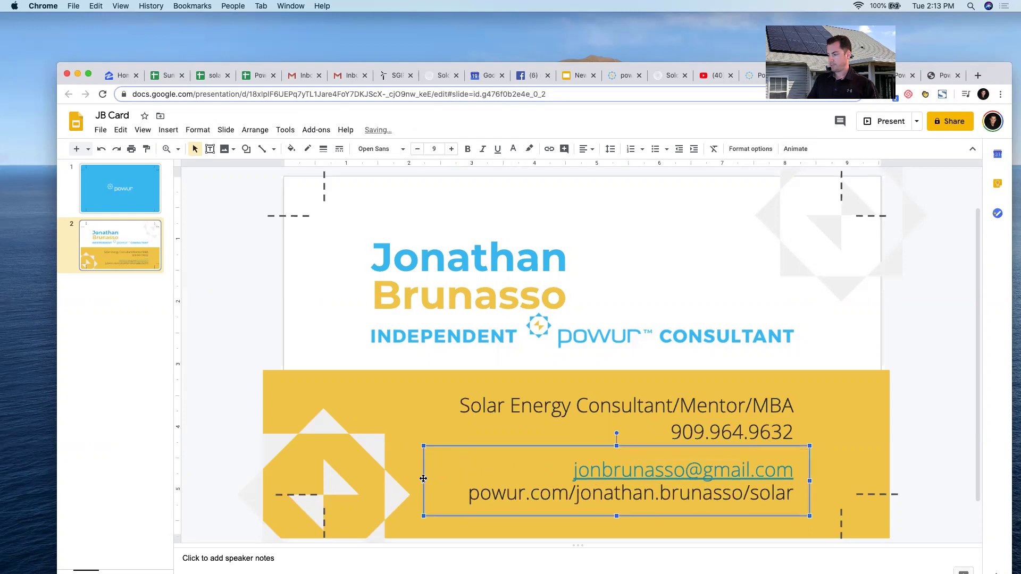
Nudge the e-mail and link text box slightly higher and review the slides.
{"action": "left_click", "coordinate": [416, 427]}
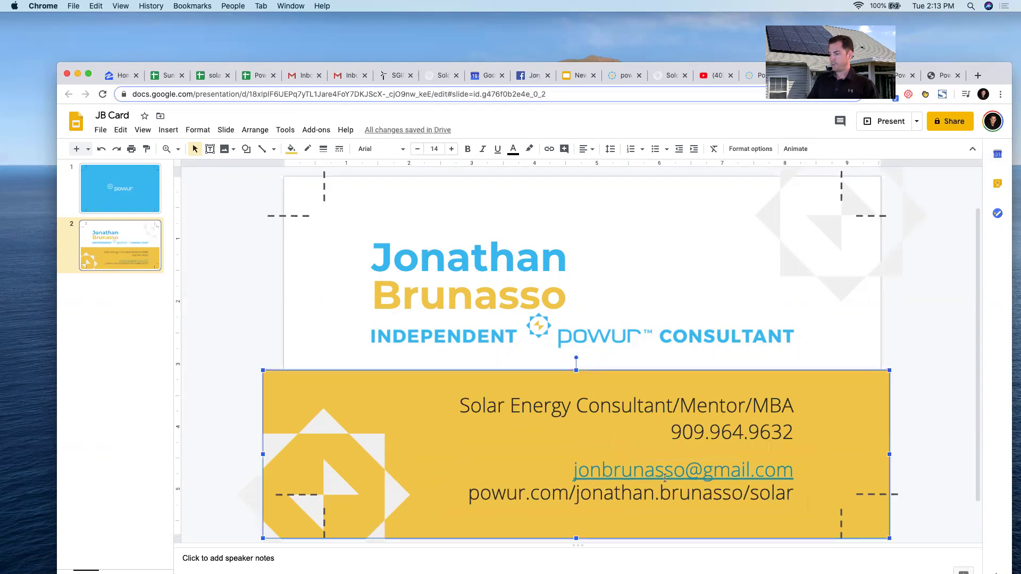
{"action": "left_click", "coordinate": [764, 449]}
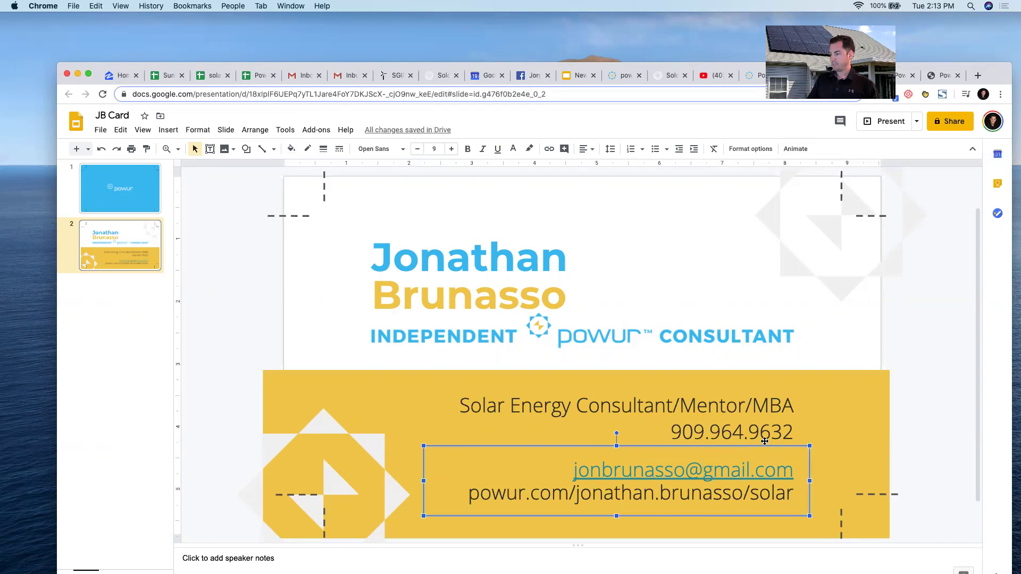
{"action": "left_click_drag", "start_coordinate": [764, 439], "coordinate": [765, 434]}
{"action": "left_click", "coordinate": [955, 383]}
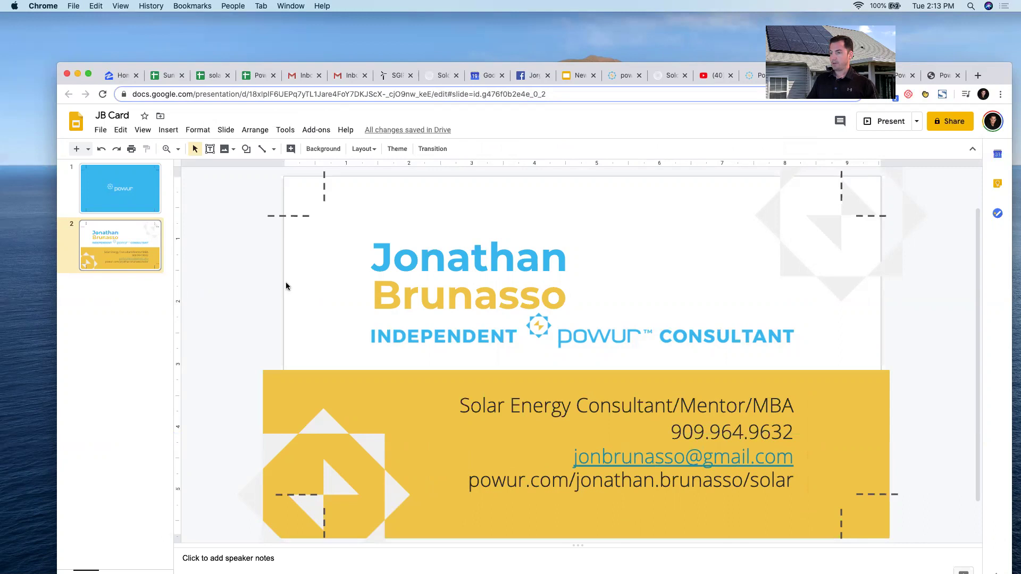
{"action": "left_click", "coordinate": [122, 205]}
{"action": "left_click", "coordinate": [117, 245]}
{"action": "left_click", "coordinate": [530, 78]}
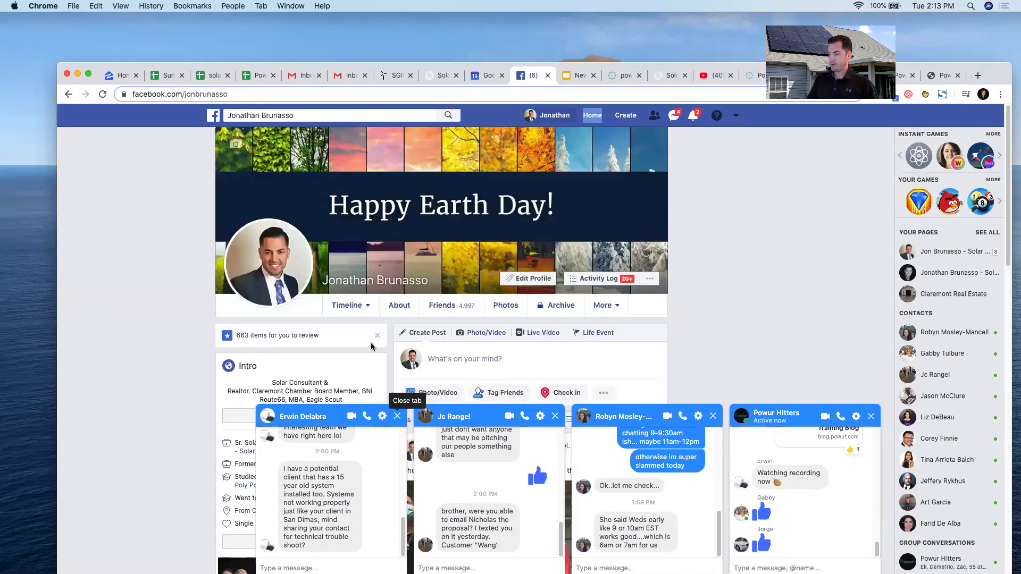
Save the Facebook profile photo as a JPEG image.
{"action": "left_click", "coordinate": [276, 247]}
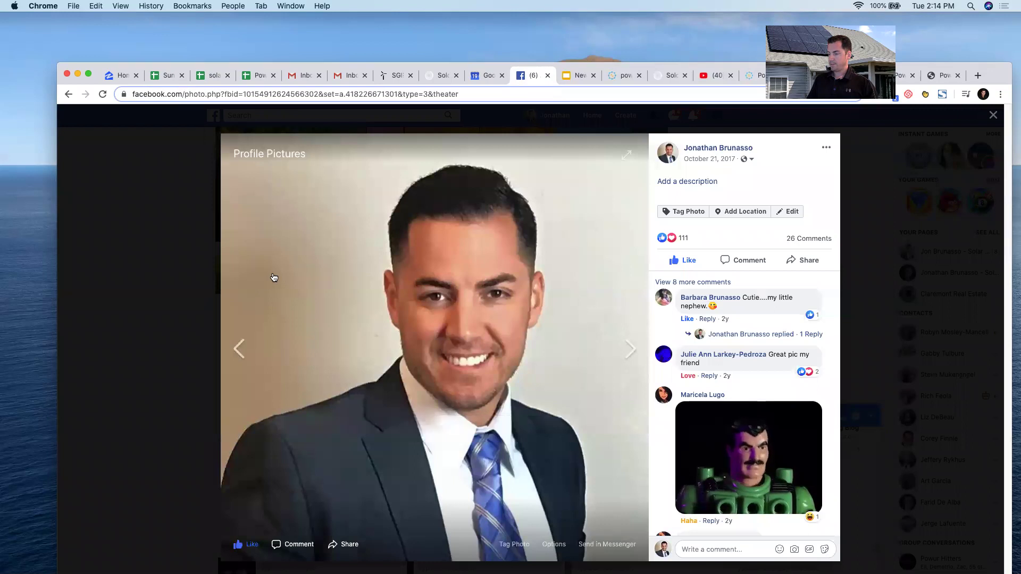
{"action": "right_click", "coordinate": [288, 270]}
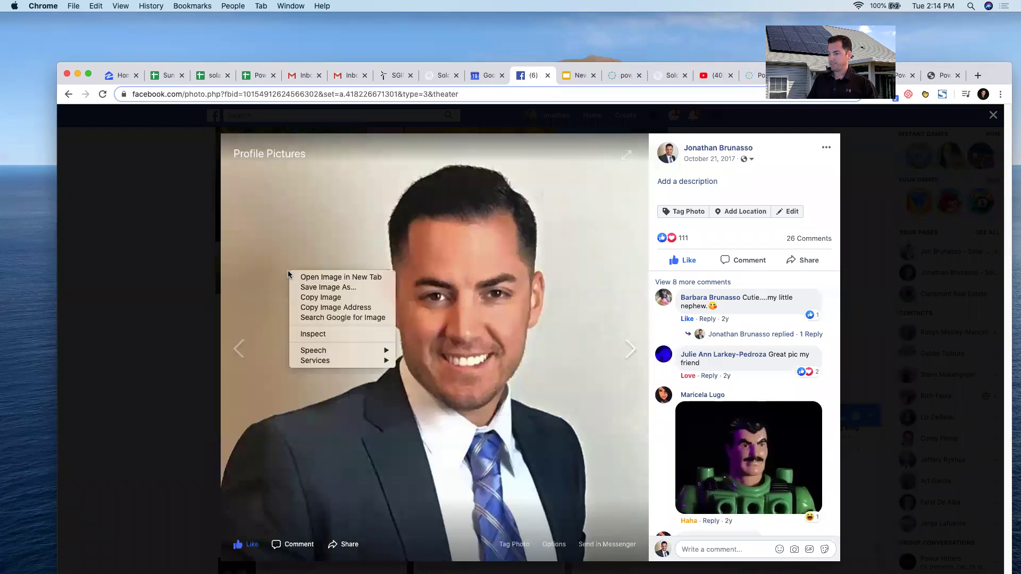
{"action": "left_click", "coordinate": [318, 288]}
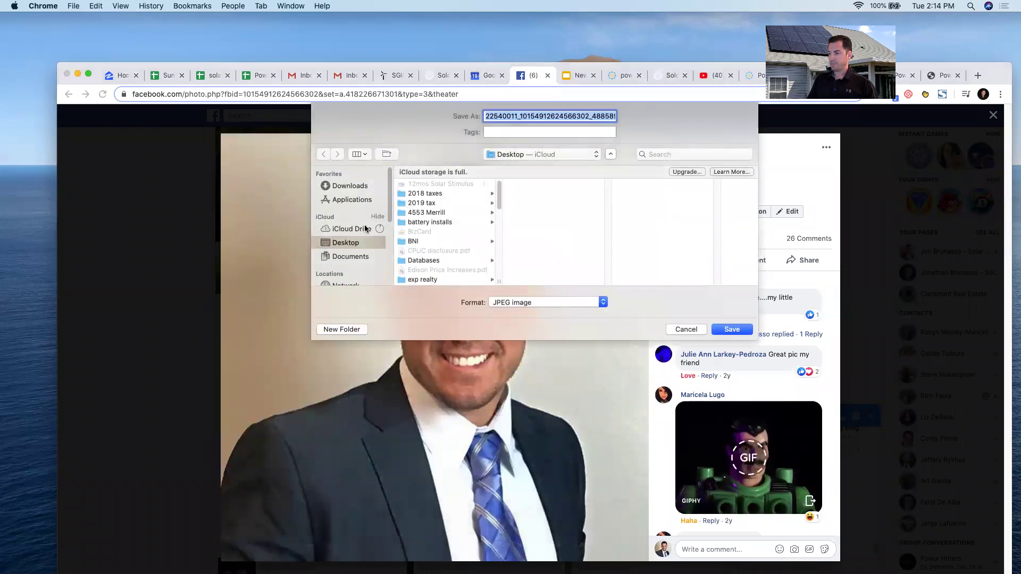
{"action": "left_click", "coordinate": [732, 330]}
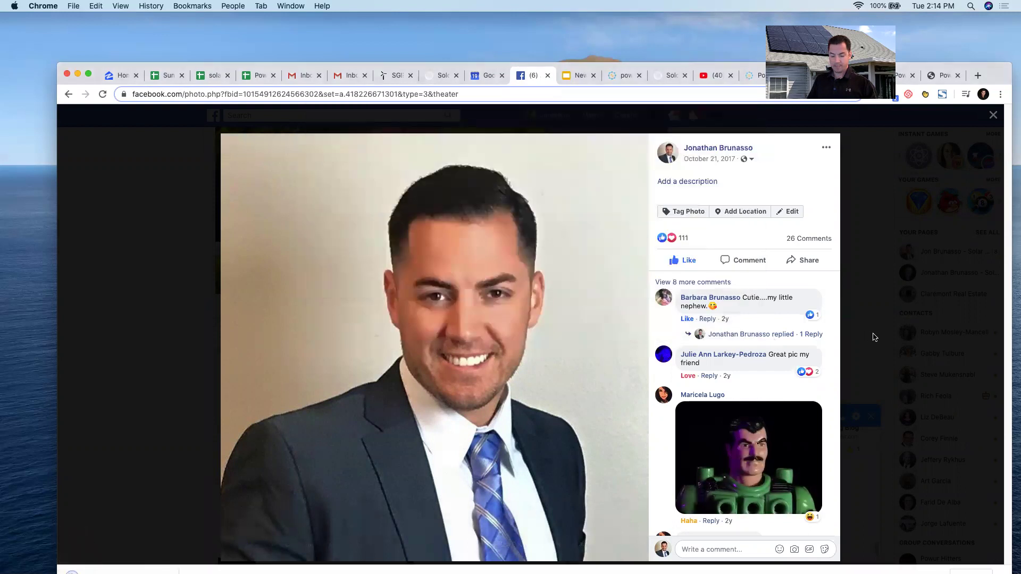
Take a region screenshot of the headshot area.
{"action": "key", "text": "super+shift+4"}
{"action": "left_click_drag", "start_coordinate": [228, 141], "coordinate": [640, 545]}
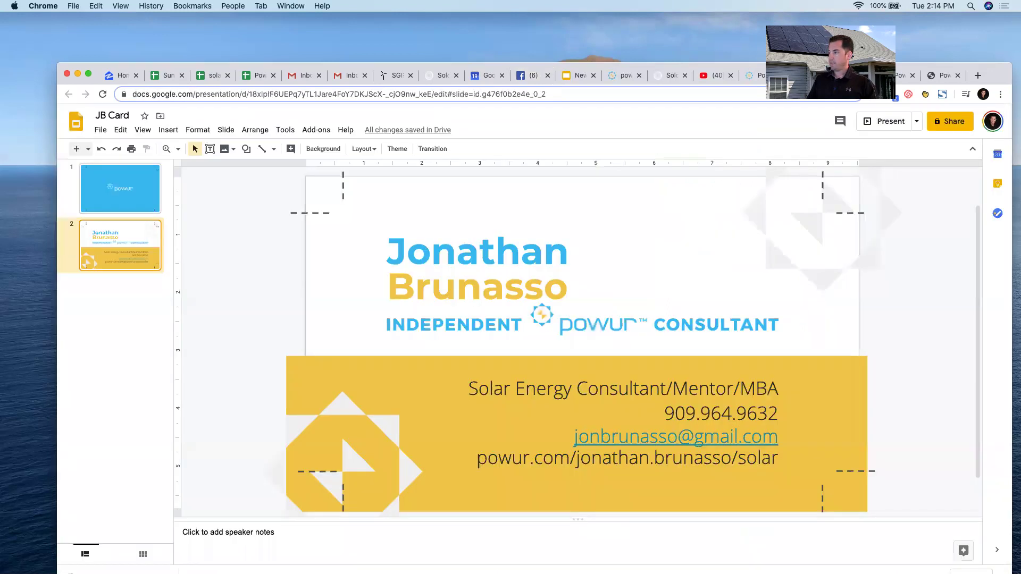
{"action": "left_click", "coordinate": [851, 75]}
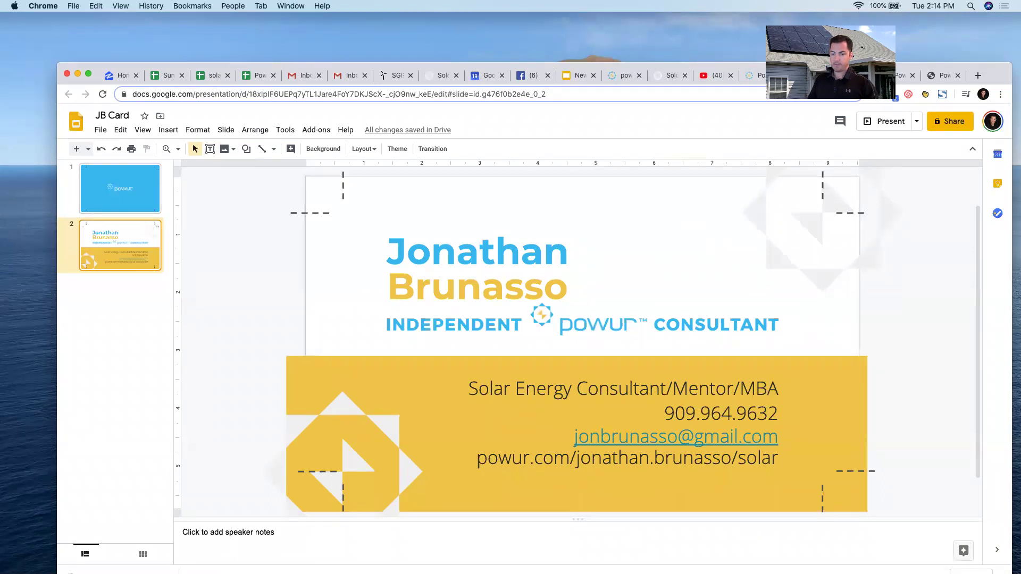
Drop the headshot JPEG onto the card, shrink it and place it top right beside the name.
{"action": "left_click_drag", "start_coordinate": [358, 367], "coordinate": [694, 257]}
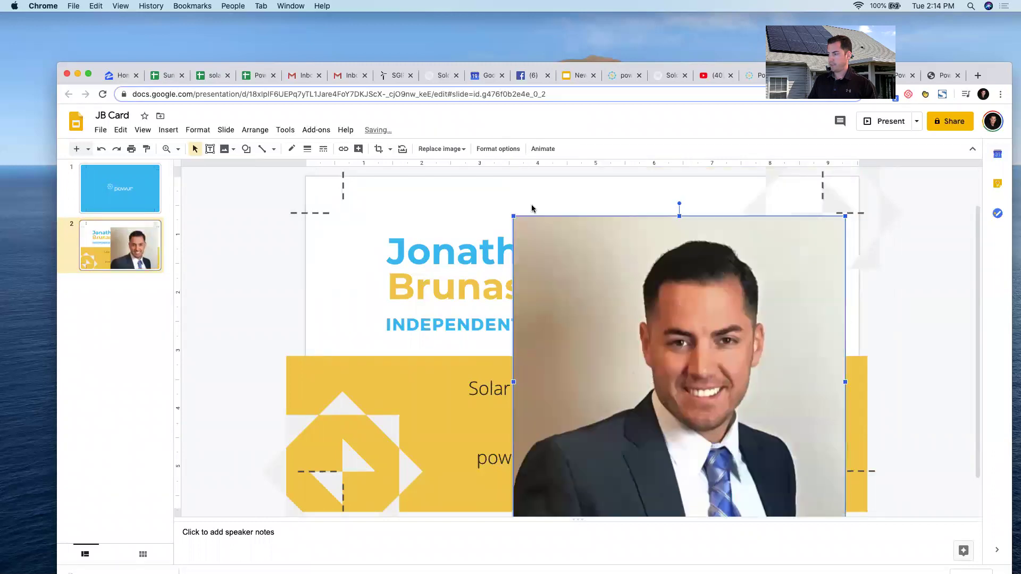
{"action": "left_click_drag", "start_coordinate": [516, 218], "coordinate": [668, 371]}
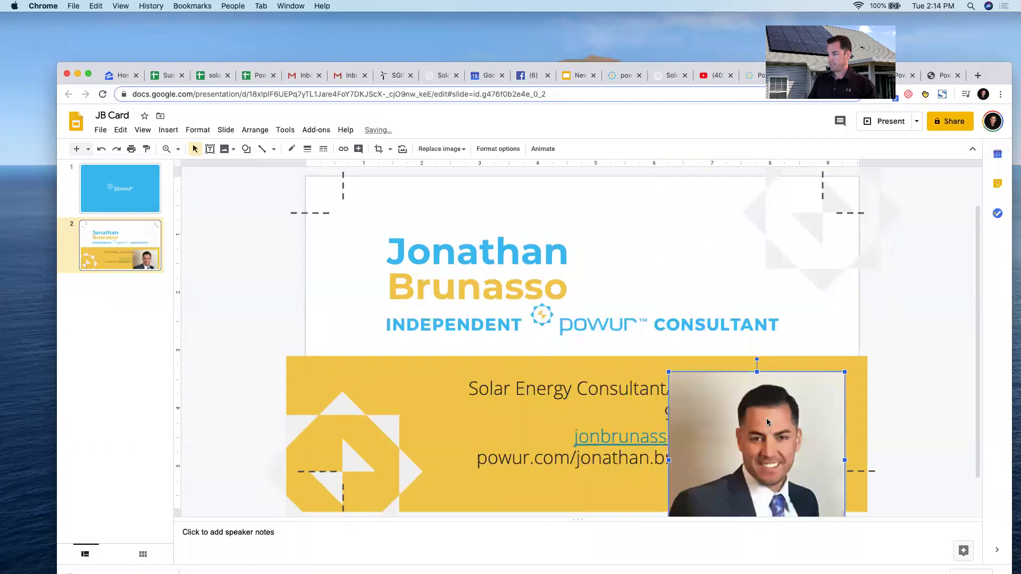
{"action": "left_click_drag", "start_coordinate": [690, 252], "coordinate": [645, 217]}
{"action": "left_click_drag", "start_coordinate": [574, 177], "coordinate": [649, 250]}
{"action": "left_click_drag", "start_coordinate": [689, 296], "coordinate": [646, 245]}
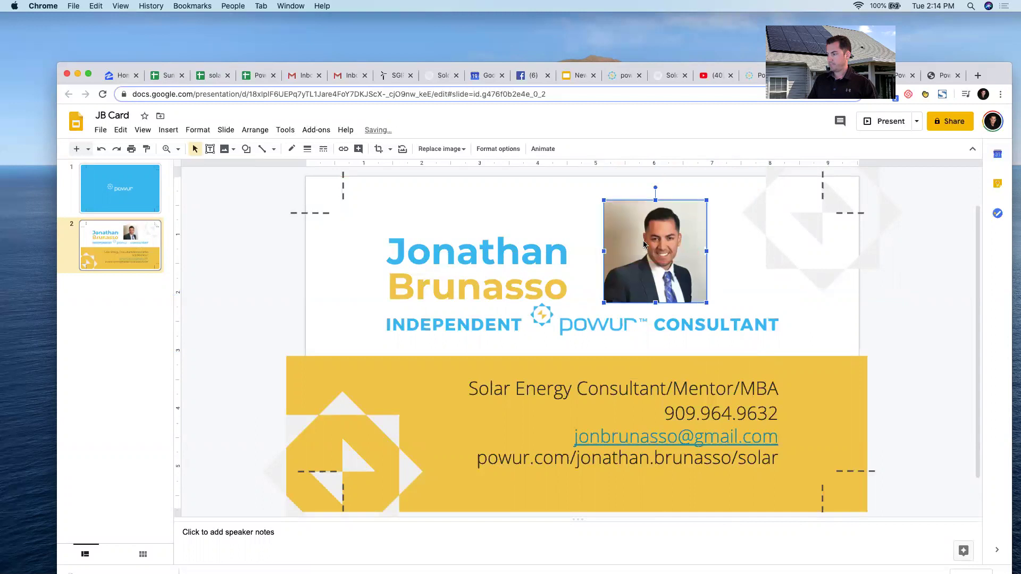
{"action": "left_click", "coordinate": [877, 318]}
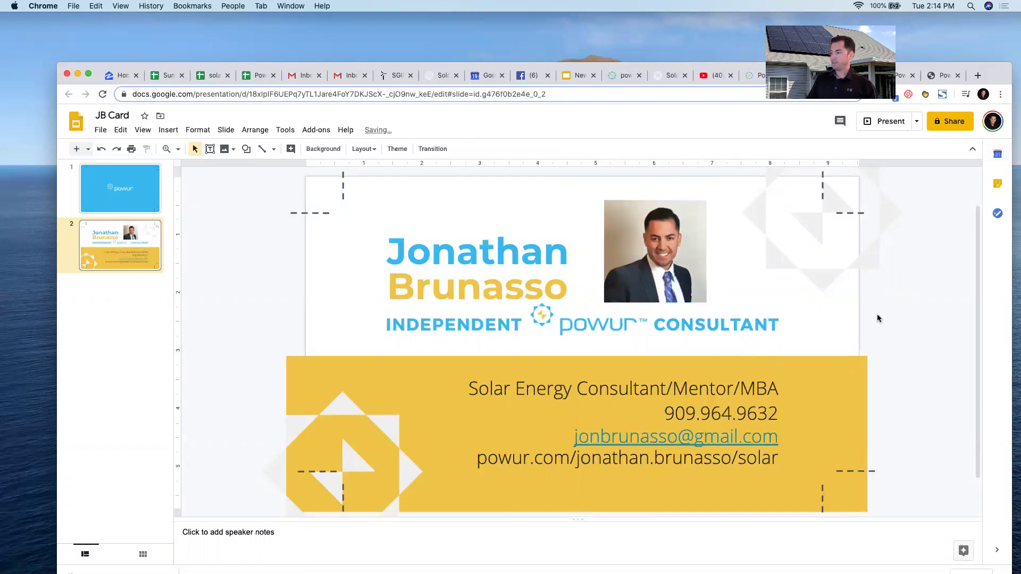
{"action": "left_click", "coordinate": [101, 129]}
{"action": "mouse_move", "coordinate": [155, 259]}
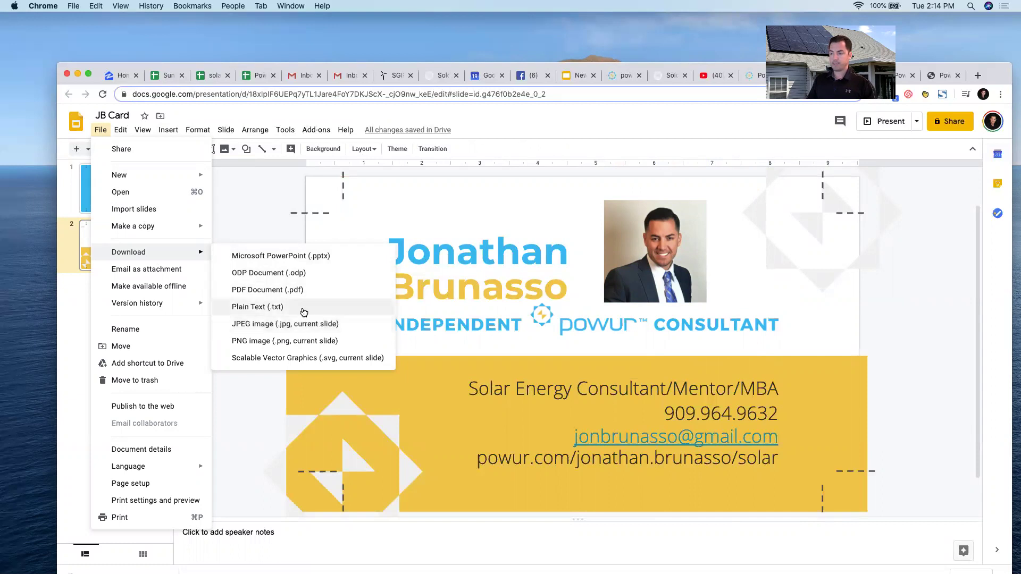
Close the File menu and screenshot just the business card slide.
{"action": "left_click", "coordinate": [259, 209]}
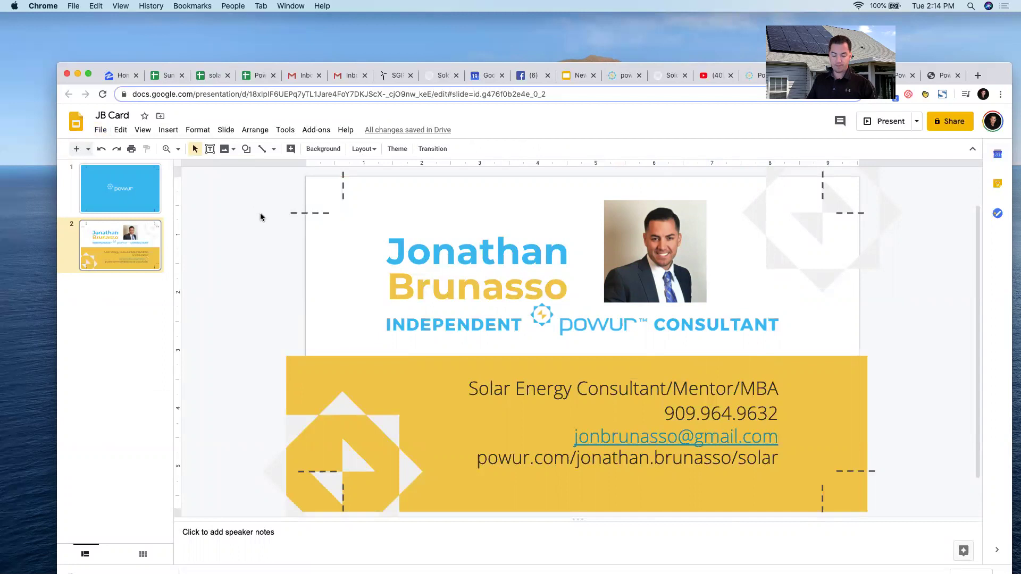
{"action": "key", "text": "super+shift+4"}
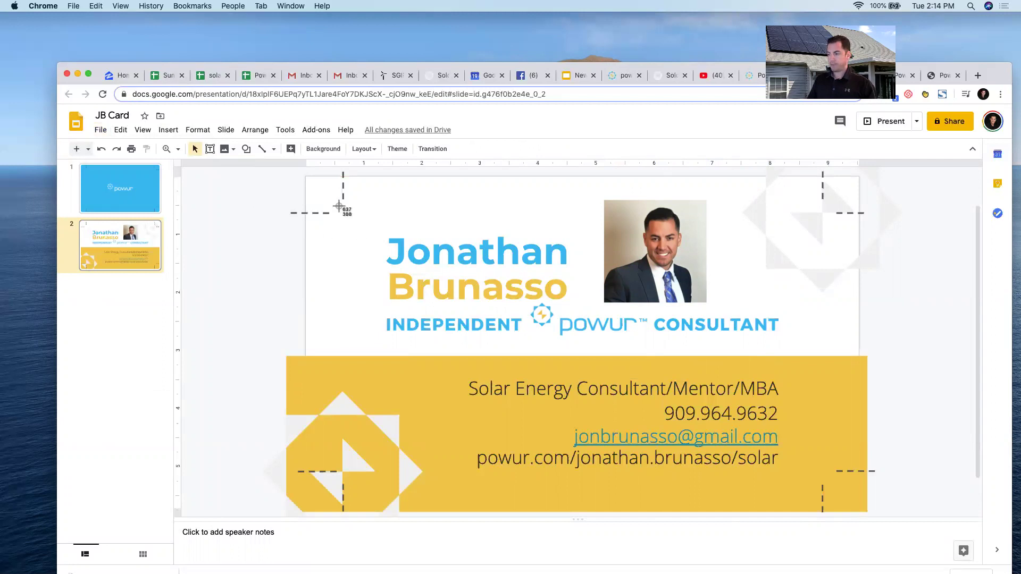
{"action": "left_click_drag", "start_coordinate": [336, 206], "coordinate": [833, 482]}
Move the Chrome window down and minimize it.
{"action": "left_click", "coordinate": [18, 339]}
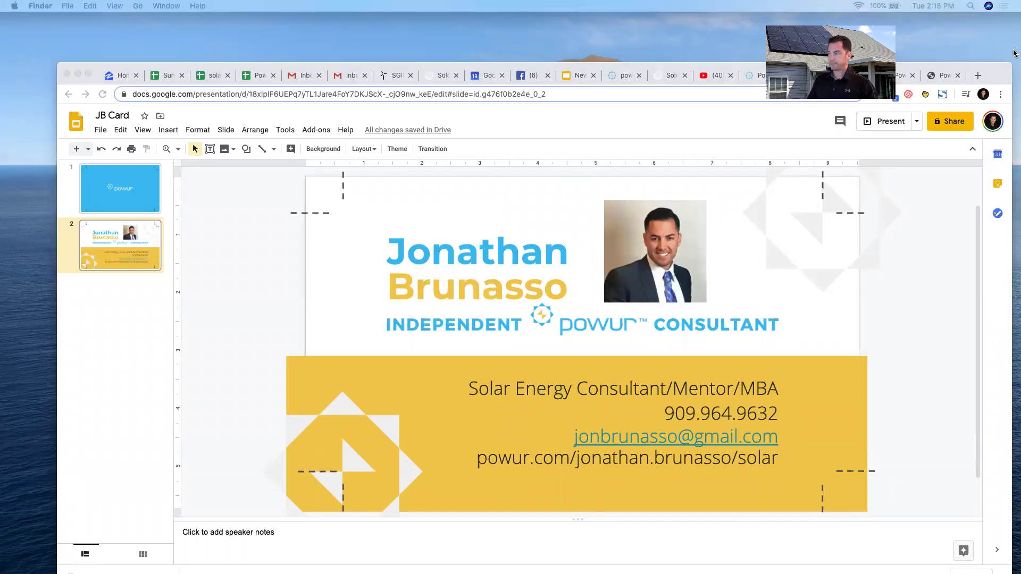
{"action": "left_click_drag", "start_coordinate": [1002, 73], "coordinate": [1004, 156]}
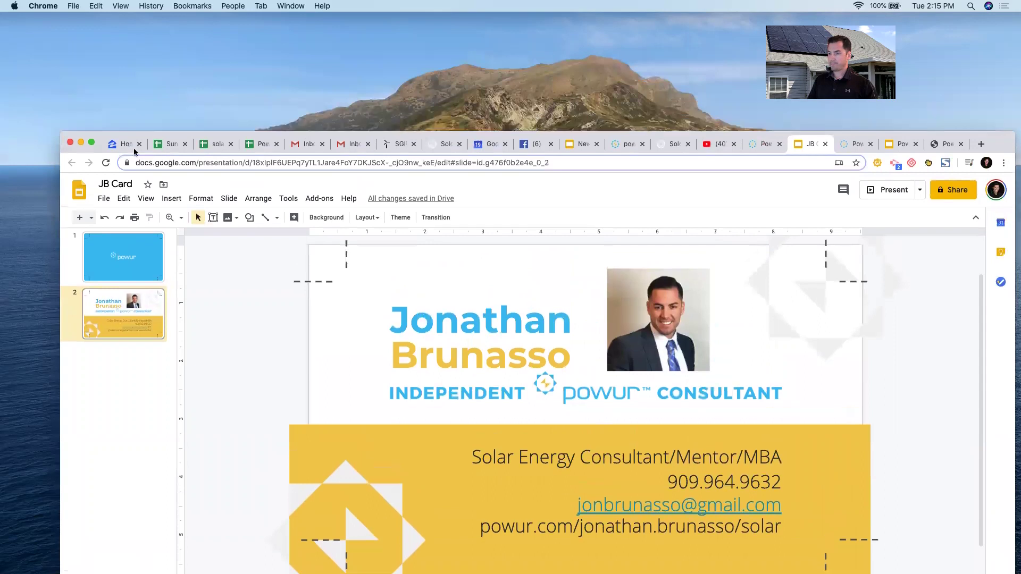
{"action": "left_click", "coordinate": [82, 142]}
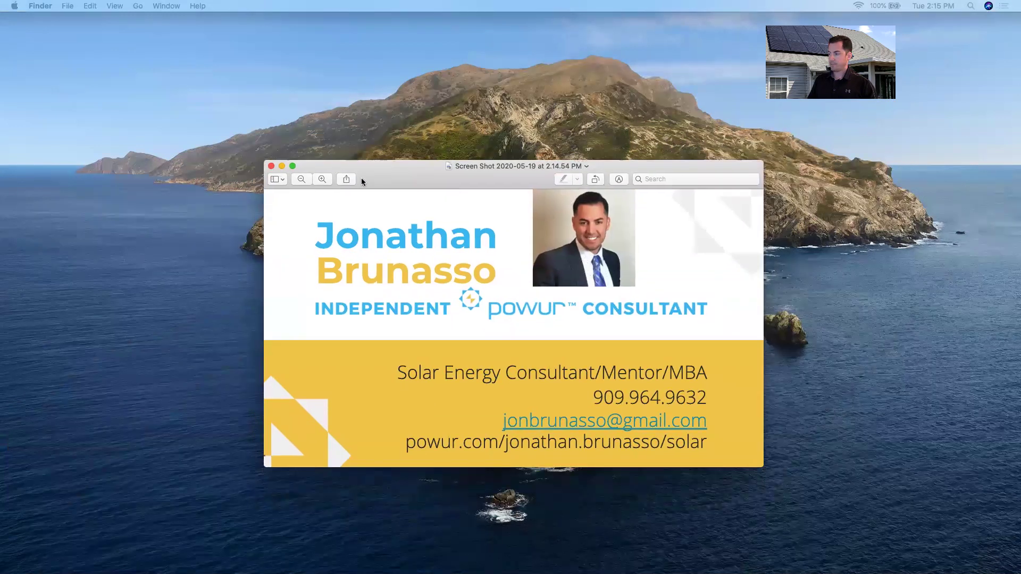
Raise the Preview window showing the card screenshot up and to the left.
{"action": "left_click", "coordinate": [926, 291]}
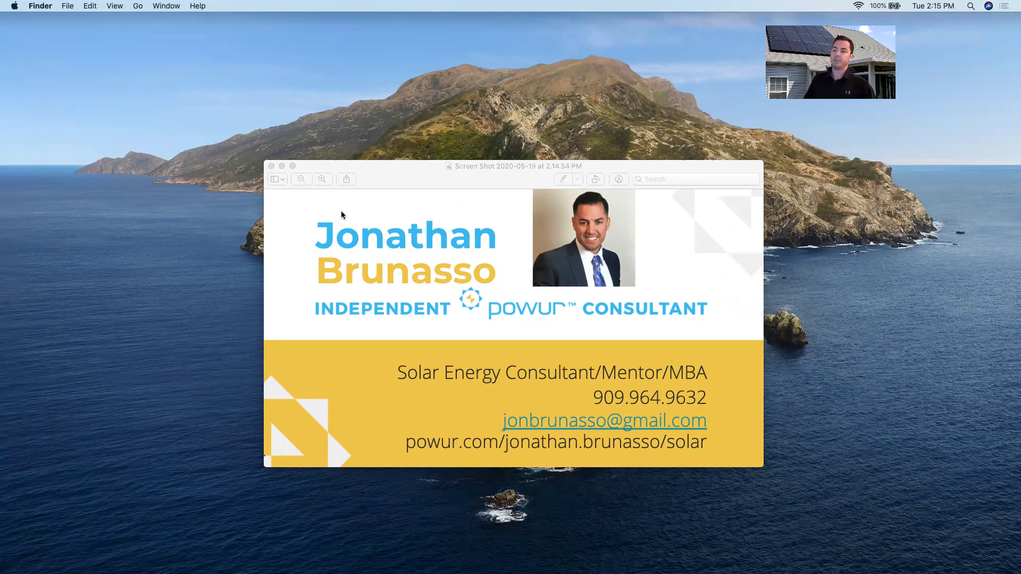
{"action": "left_click_drag", "start_coordinate": [358, 187], "coordinate": [355, 158]}
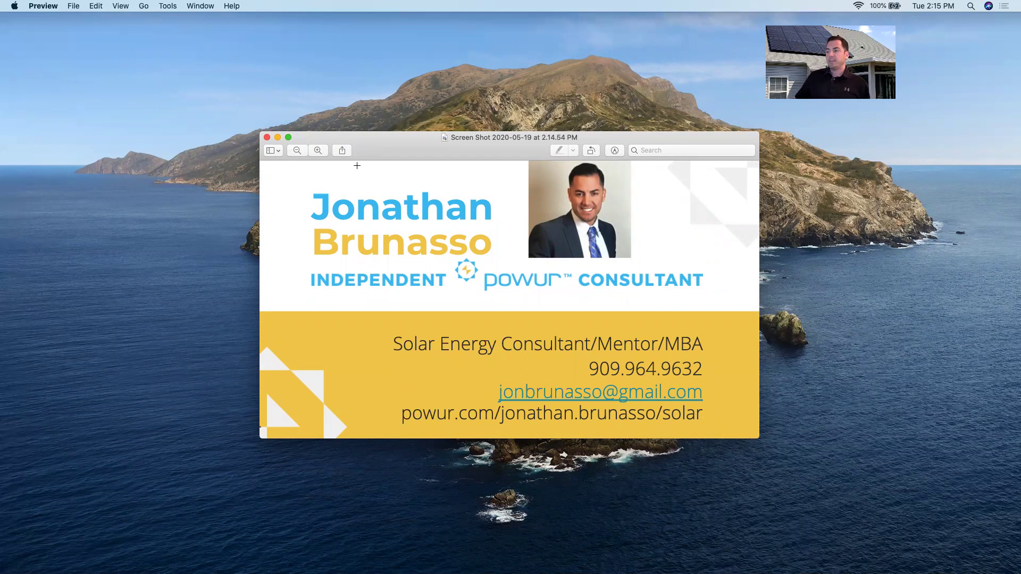
{"action": "left_click_drag", "start_coordinate": [352, 158], "coordinate": [393, 111]}
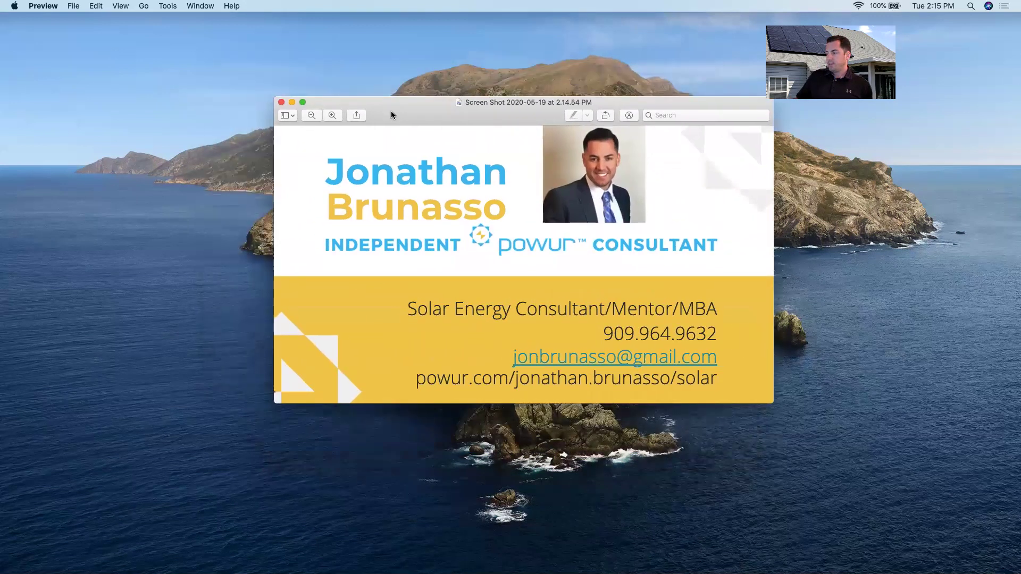